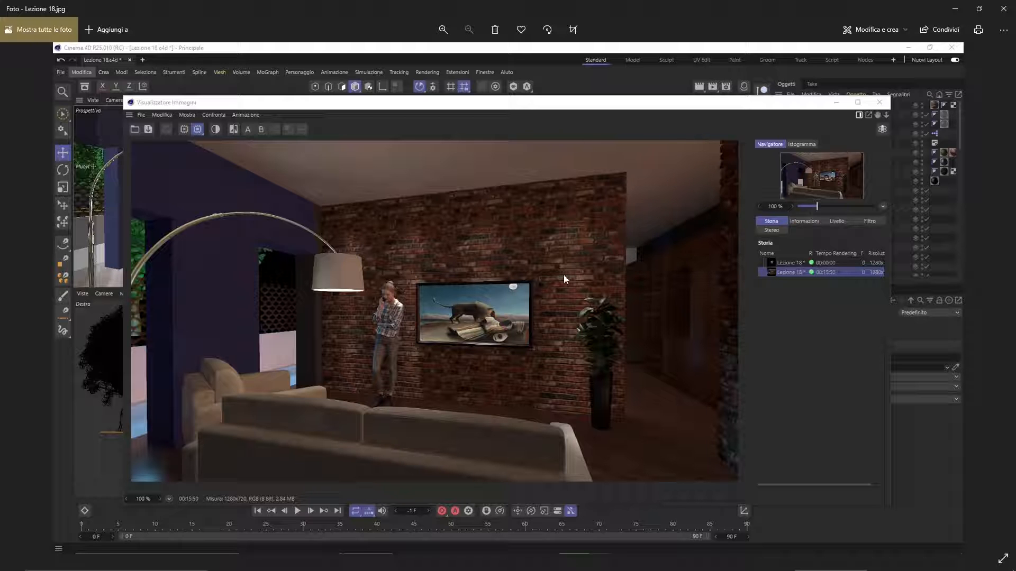
# Step: Examine the brick wall, framed painting, potted plant and wood-panelled hallway up close in the Lezione 18.jpg render
pyautogui.keyDown('ctrl'); pyautogui.scroll(3, 721, 316); pyautogui.keyUp('ctrl')
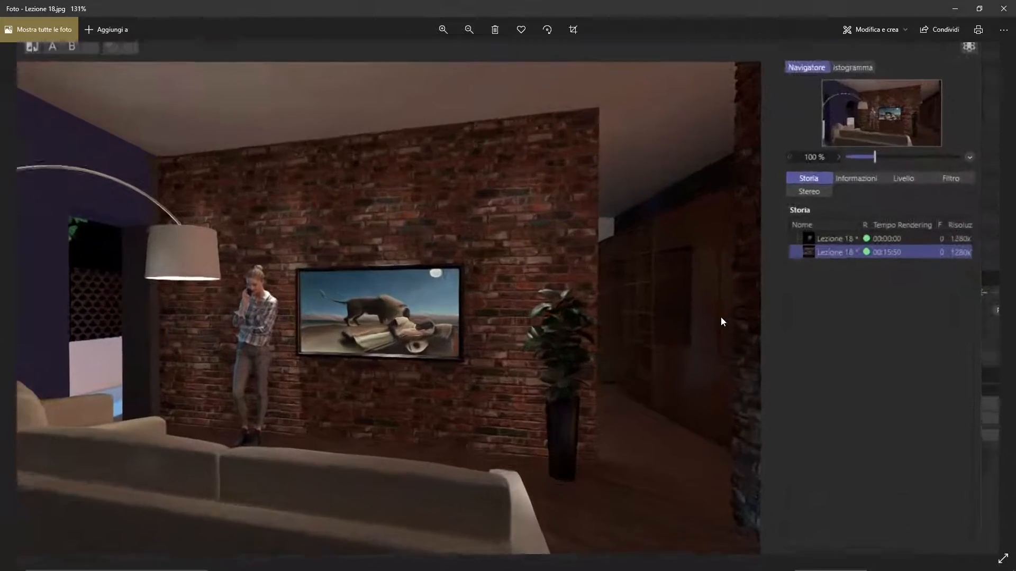
pyautogui.keyDown('ctrl'); pyautogui.scroll(5, 721, 316); pyautogui.keyUp('ctrl')
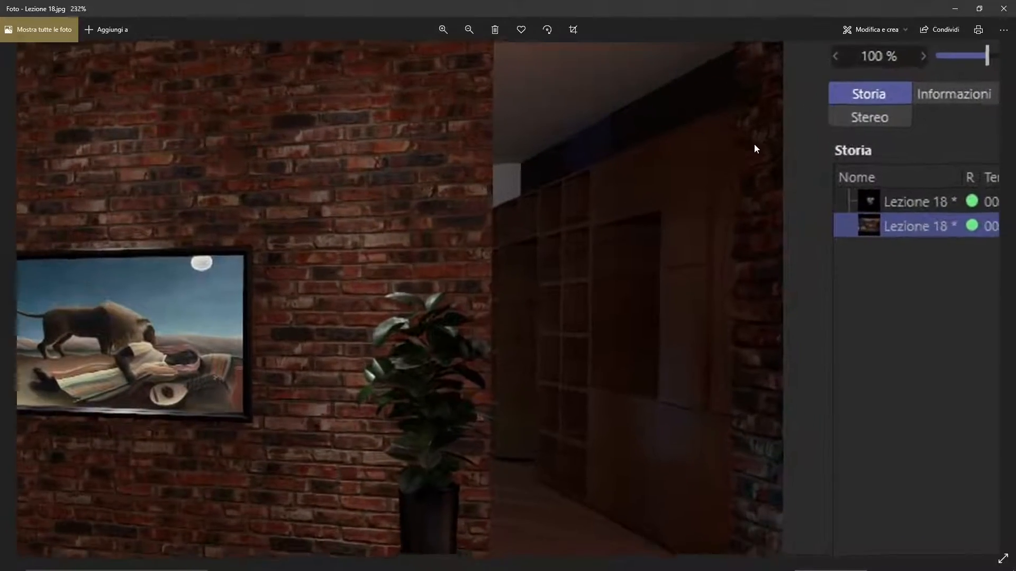
pyautogui.keyDown('ctrl'); pyautogui.scroll(-5, 754, 146); pyautogui.keyUp('ctrl')
pyautogui.keyDown('ctrl'); pyautogui.scroll(-2, 755, 65); pyautogui.keyUp('ctrl')
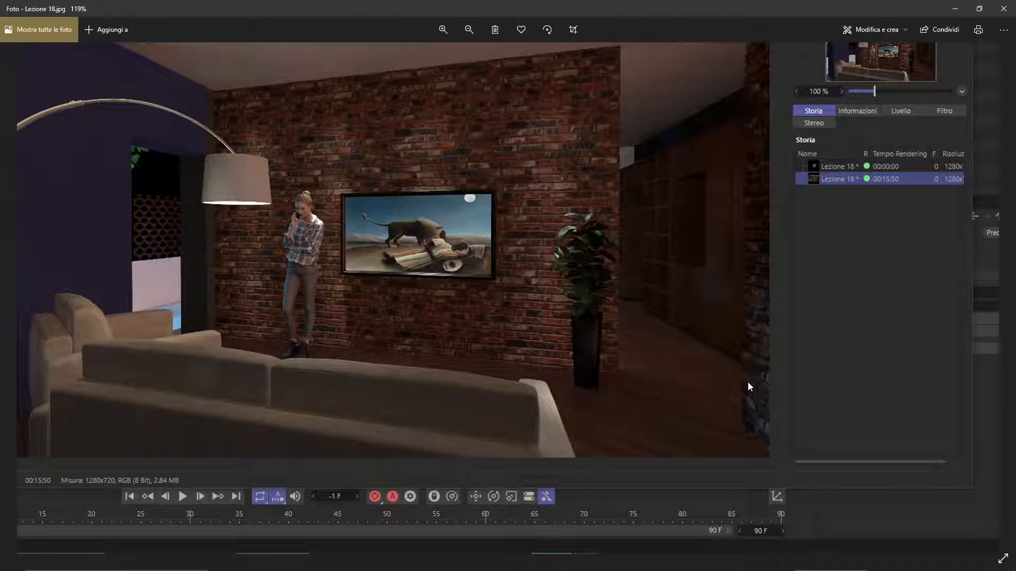
pyautogui.scroll(2, 667, 293)
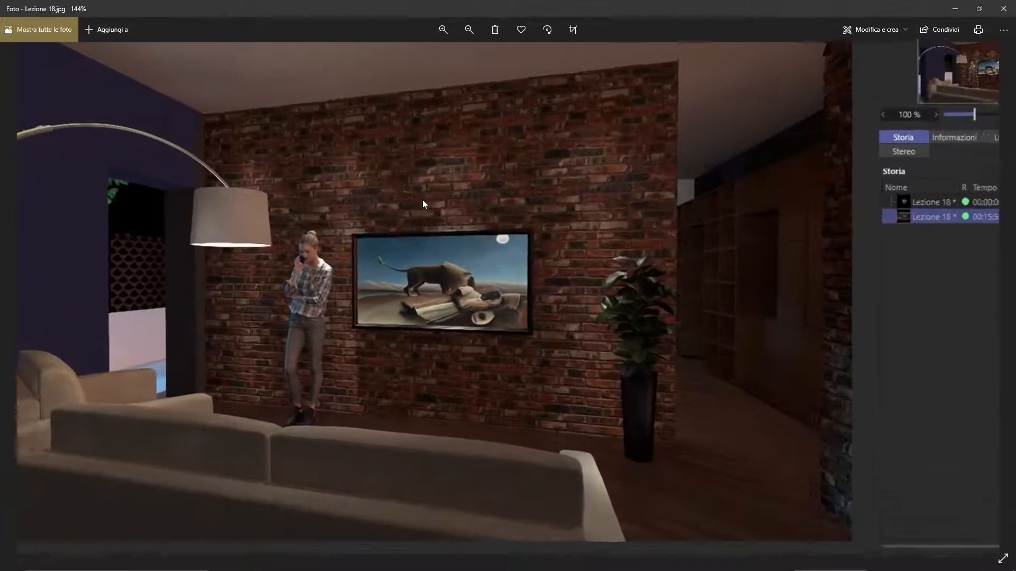
pyautogui.scroll(3, 422, 199)
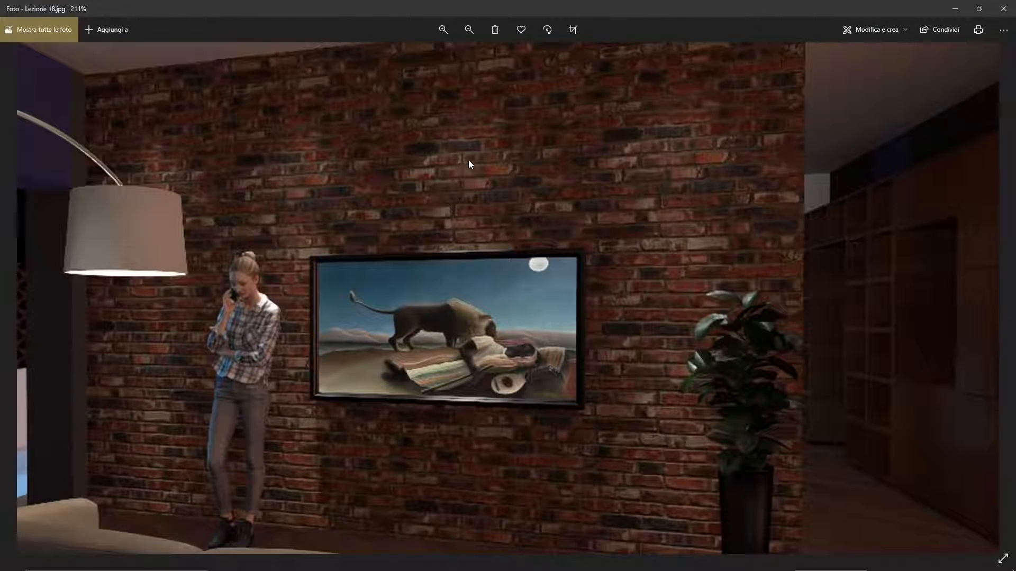
pyautogui.scroll(-2, 468, 160)
pyautogui.scroll(-3, 480, 174)
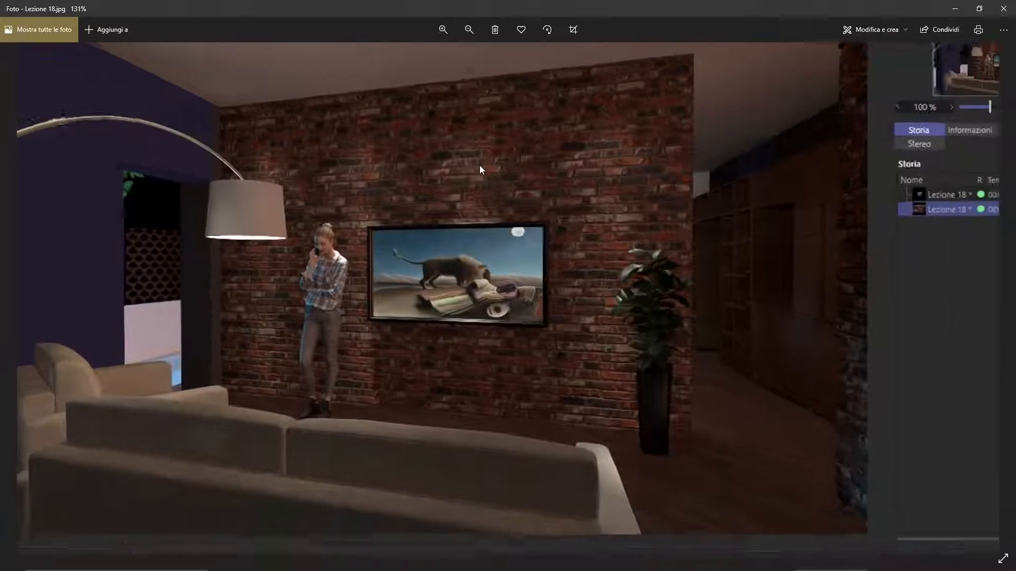
pyautogui.scroll(-2, 642, 210)
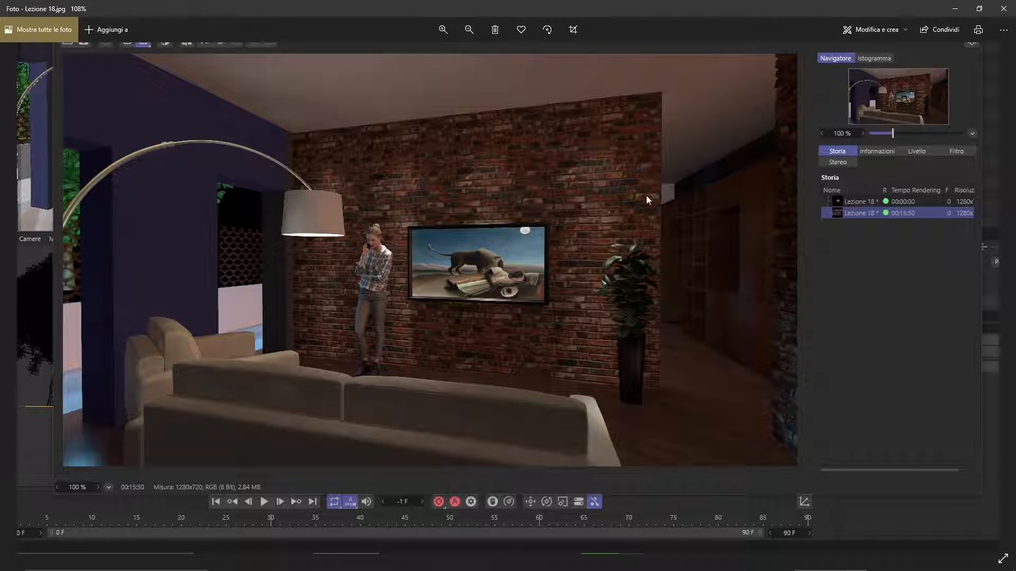
pyautogui.scroll(-1, 463, 282)
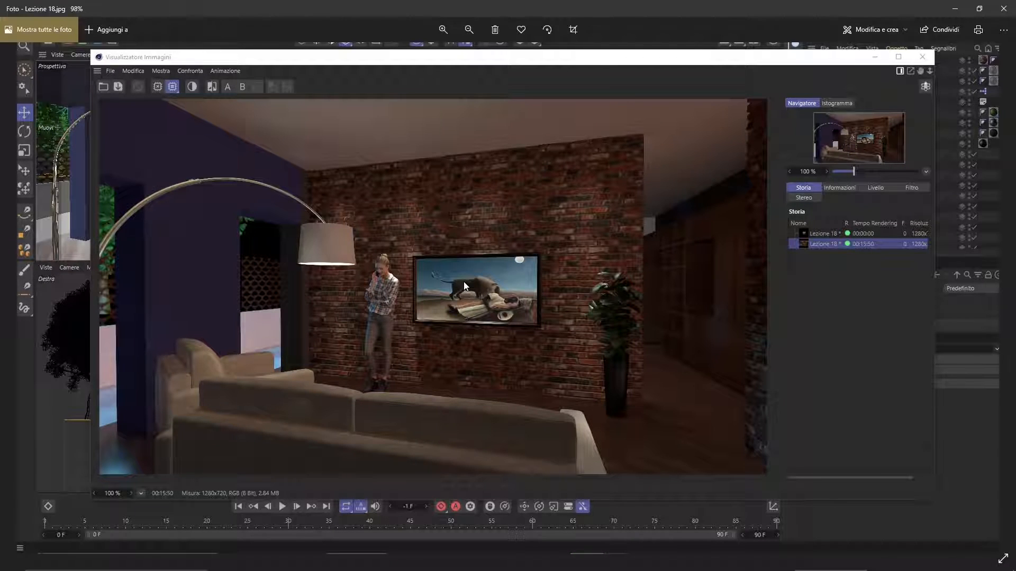
pyautogui.scroll(4, 629, 342)
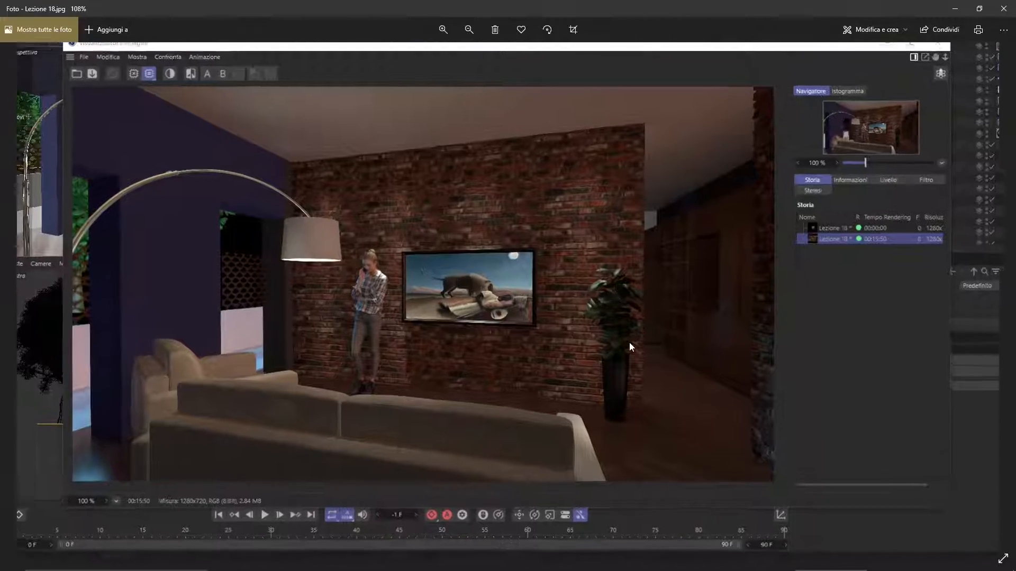
pyautogui.scroll(3, 631, 341)
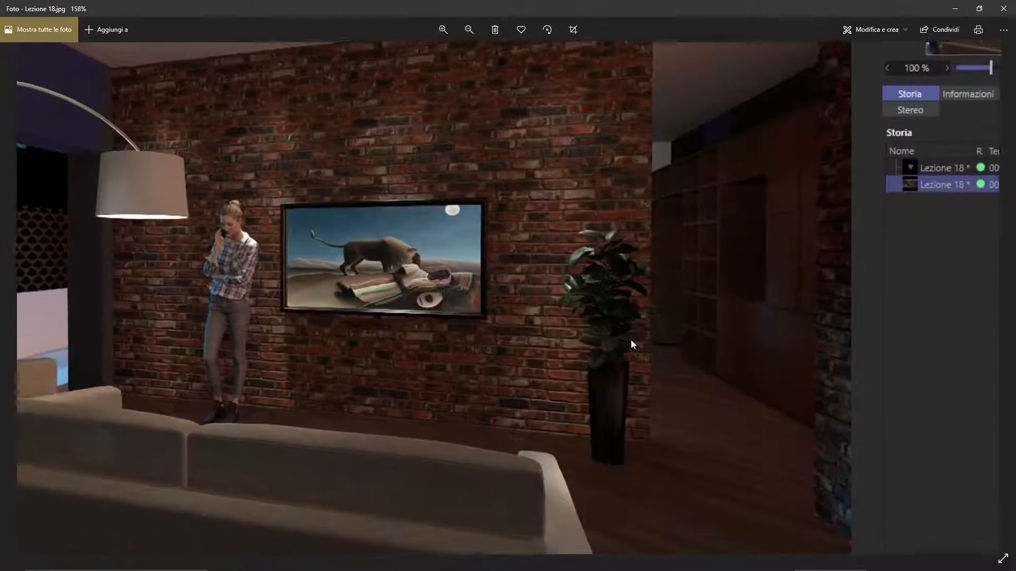
pyautogui.scroll(1, 625, 371)
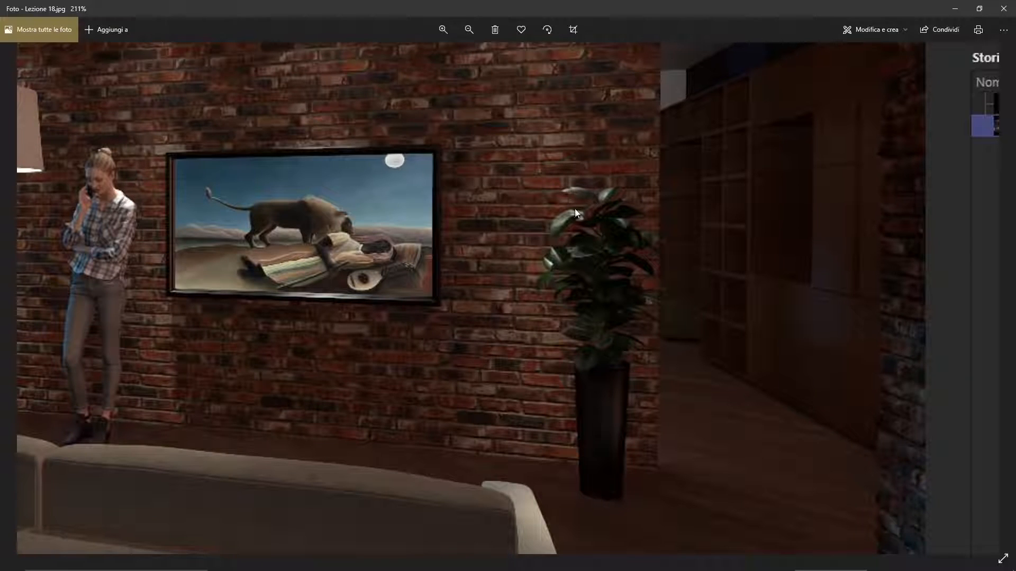
pyautogui.scroll(-5, 665, 313)
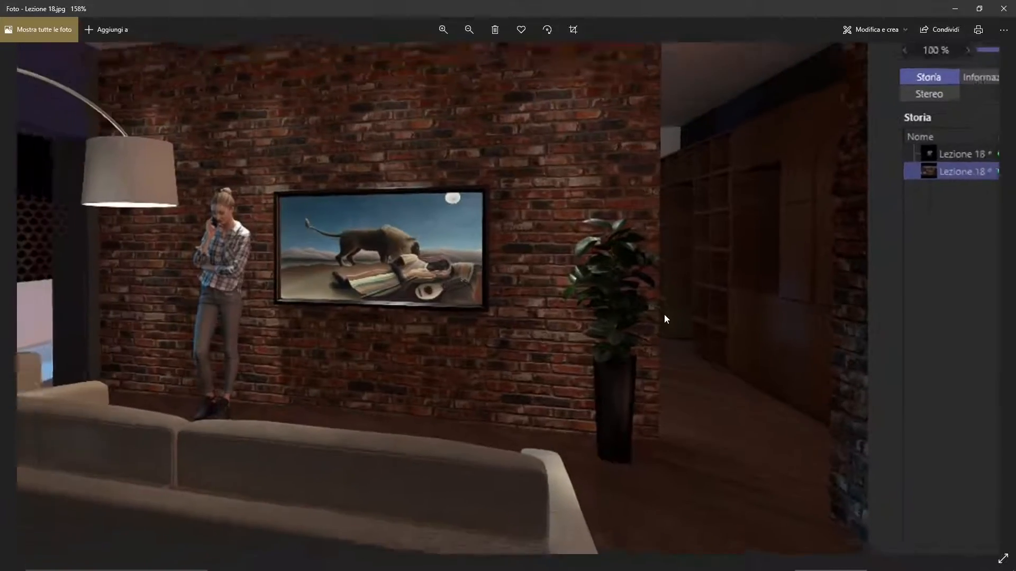
# Step: Examine the arc lamp, the openings onto the garden and the overall lighting of the living-room render
pyautogui.scroll(5, 66, 173)
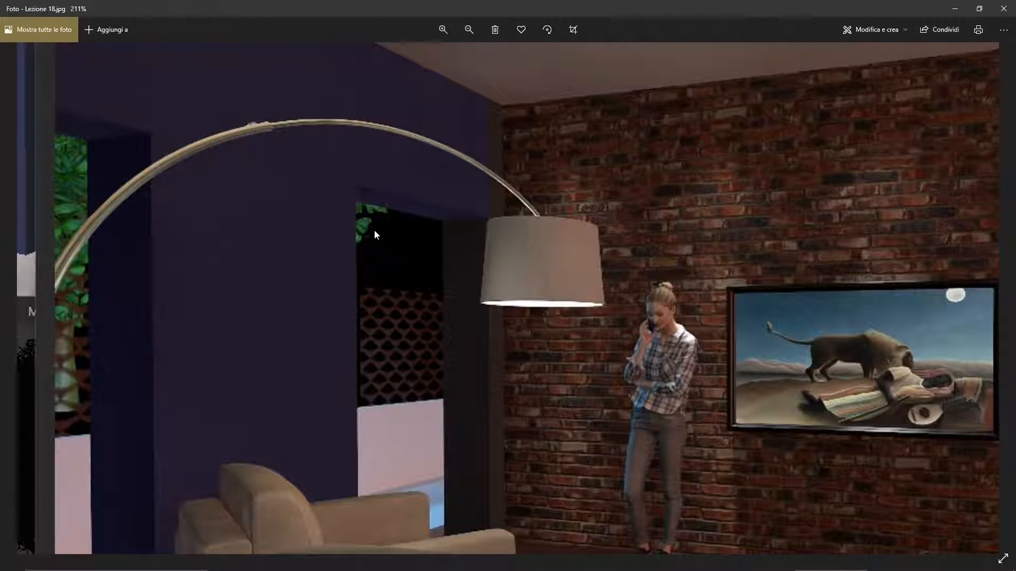
pyautogui.scroll(-2, 374, 221)
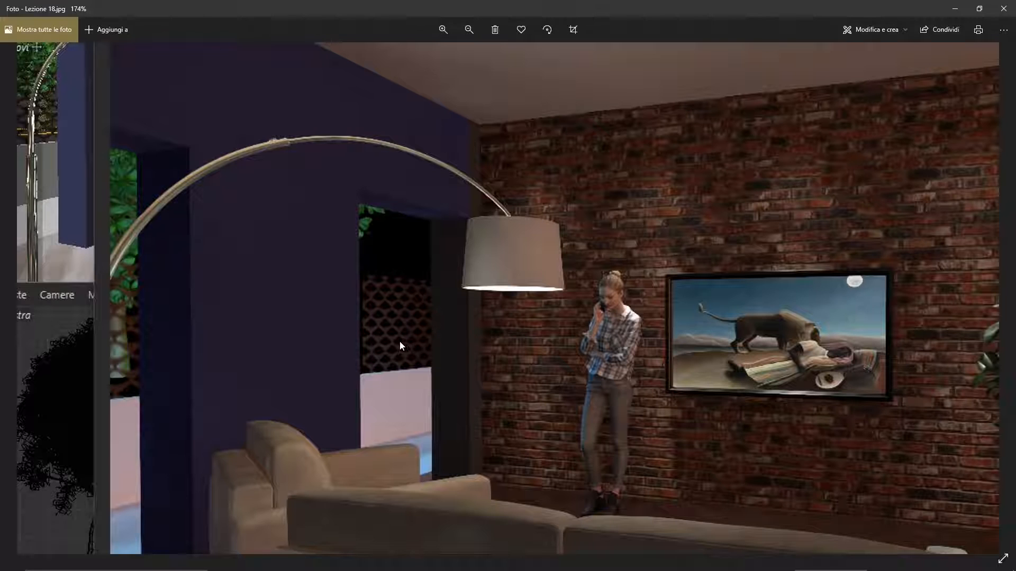
pyautogui.keyDown('ctrl'); pyautogui.scroll(-1, 401, 320); pyautogui.keyUp('ctrl')
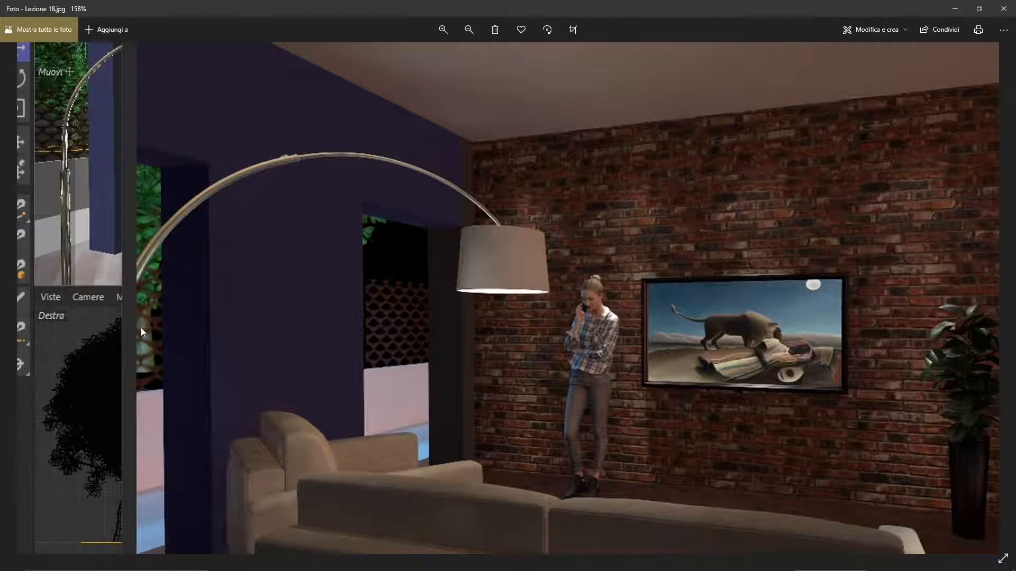
pyautogui.keyDown('ctrl'); pyautogui.scroll(1, 141, 332); pyautogui.keyUp('ctrl')
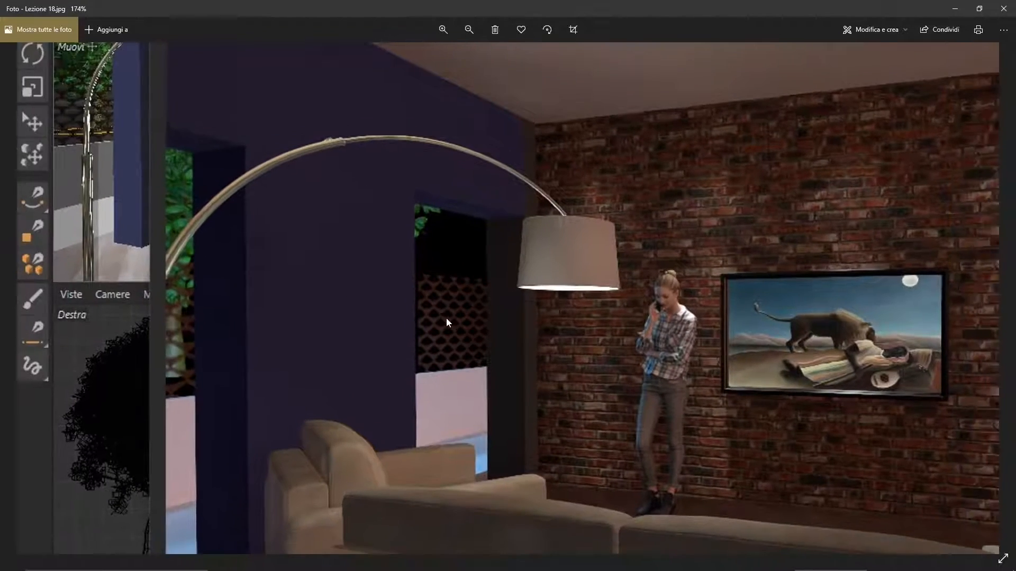
pyautogui.keyDown('ctrl'); pyautogui.scroll(-3, 444, 320); pyautogui.keyUp('ctrl')
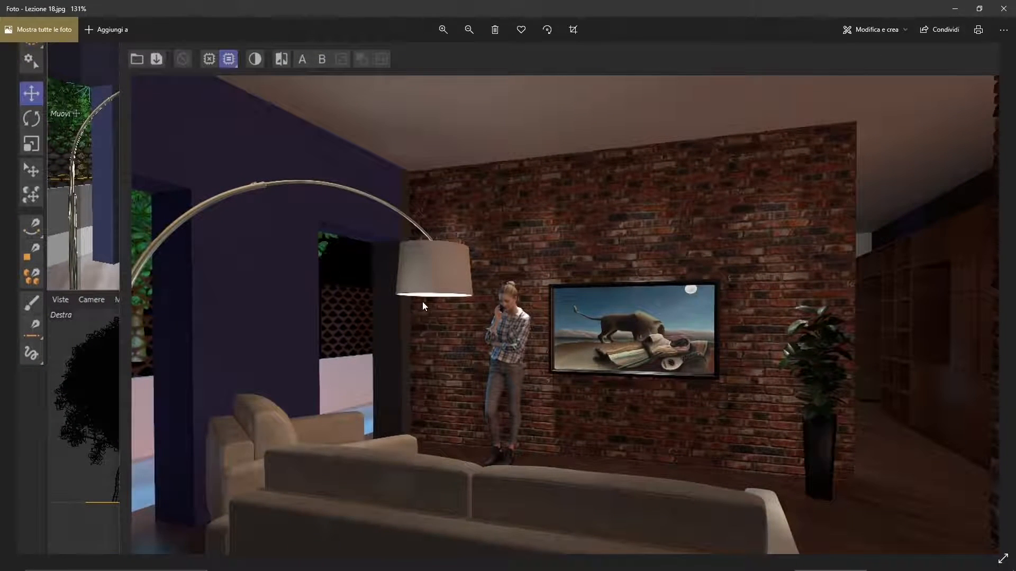
pyautogui.keyDown('ctrl'); pyautogui.scroll(-1, 422, 305); pyautogui.keyUp('ctrl')
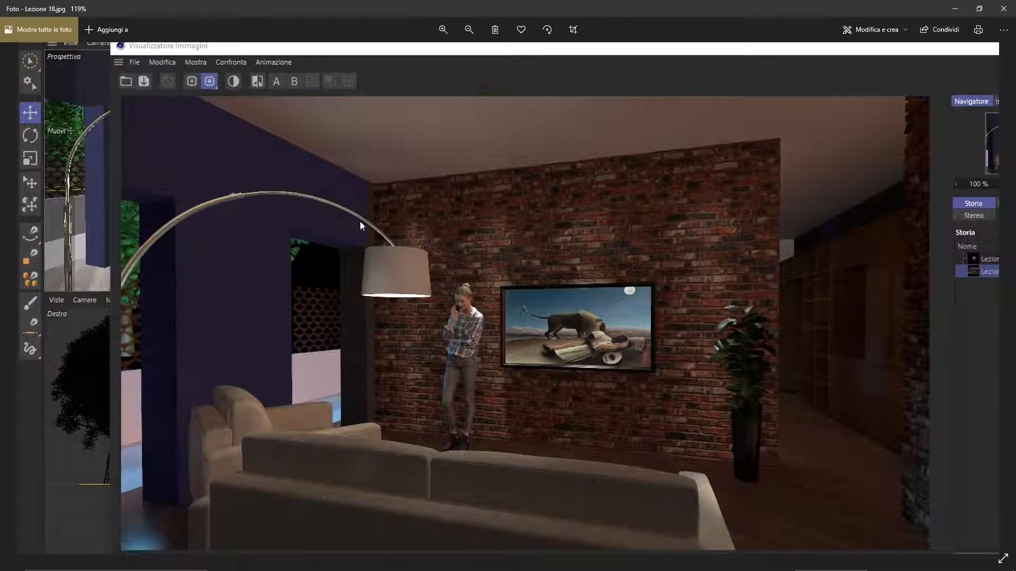
pyautogui.keyDown('ctrl'); pyautogui.scroll(3, 164, 229); pyautogui.keyUp('ctrl')
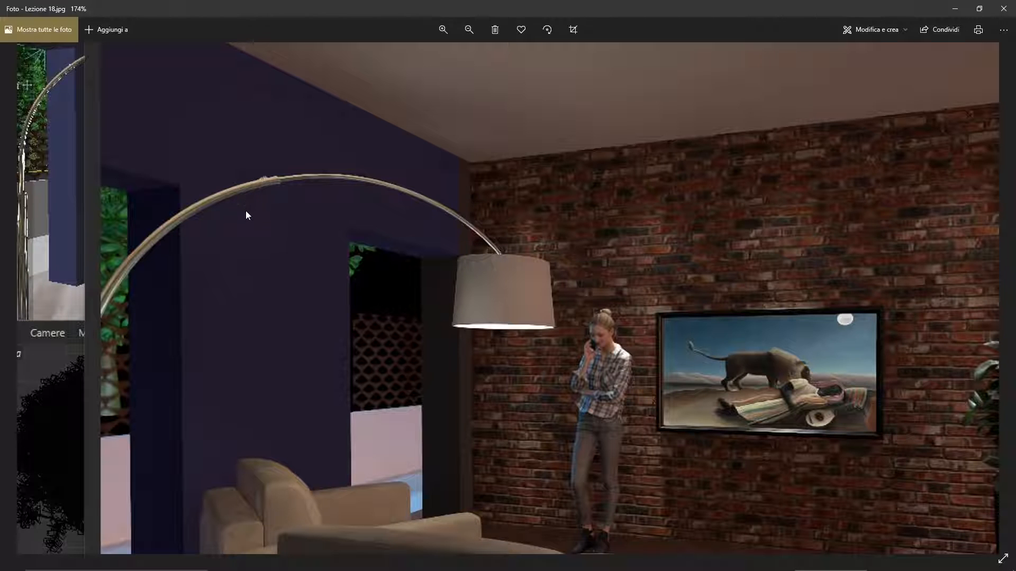
pyautogui.scroll(-3, 275, 258)
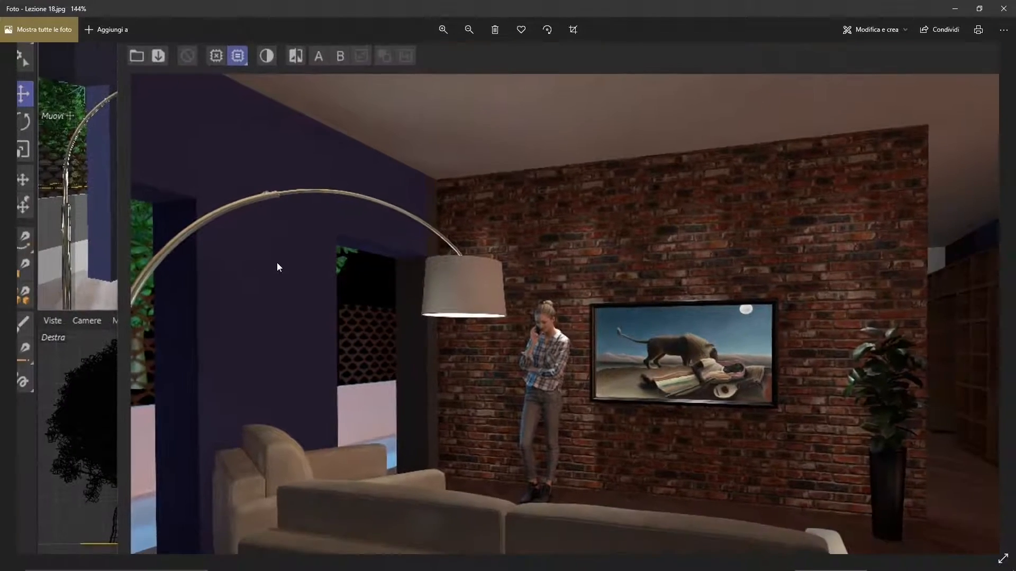
pyautogui.scroll(-5, 273, 258)
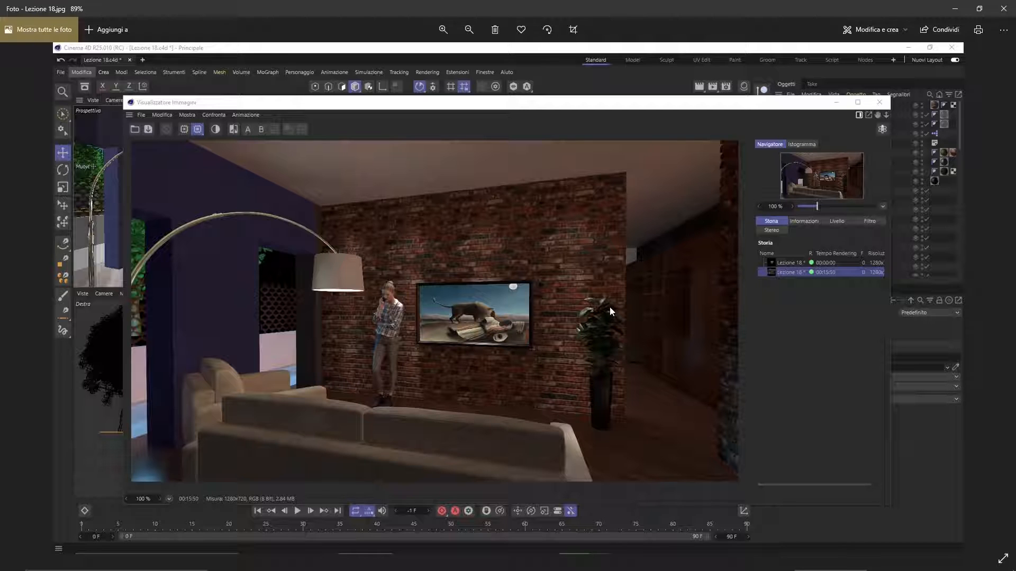
pyautogui.scroll(1, 617, 349)
pyautogui.scroll(1, 617, 350)
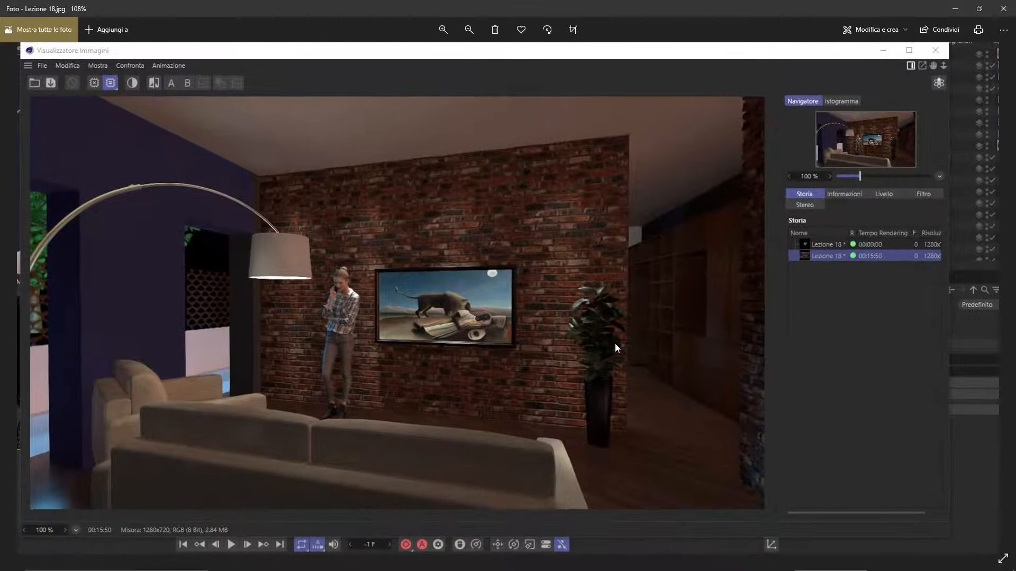
pyautogui.scroll(-1, 617, 332)
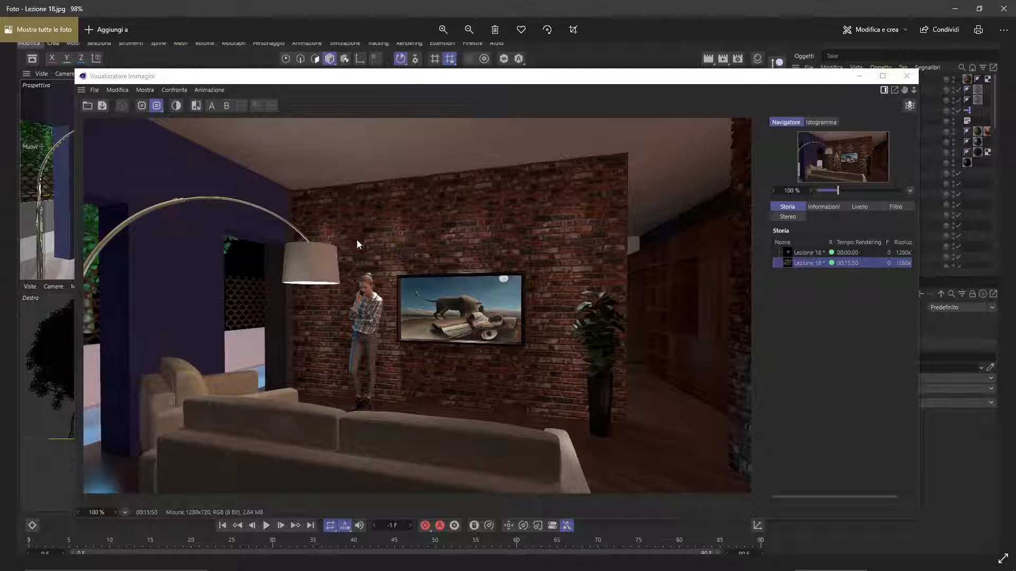
pyautogui.moveTo(391, 80); pyautogui.dragTo(389, 62)
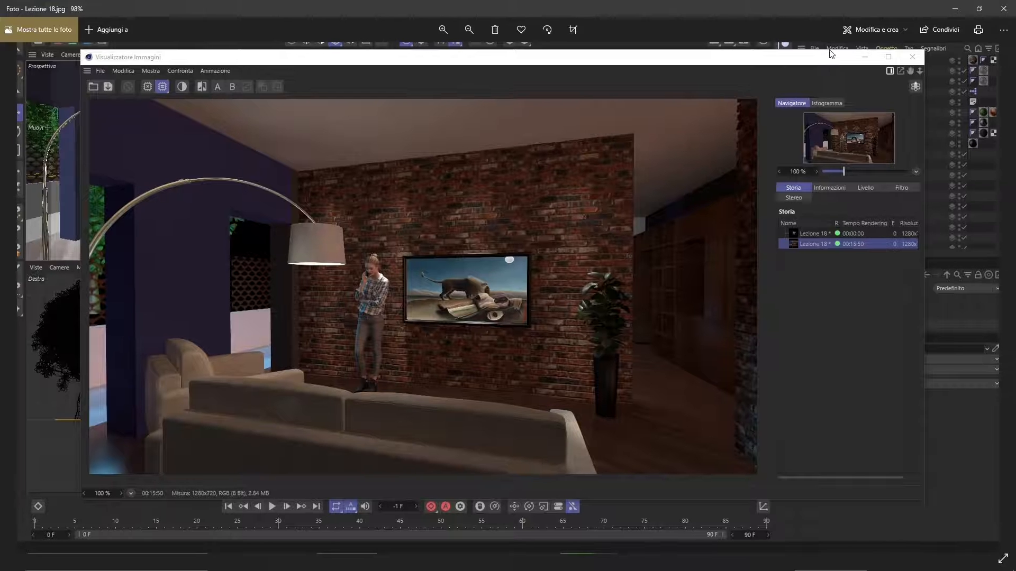
pyautogui.moveTo(828, 50); pyautogui.dragTo(790, 96)
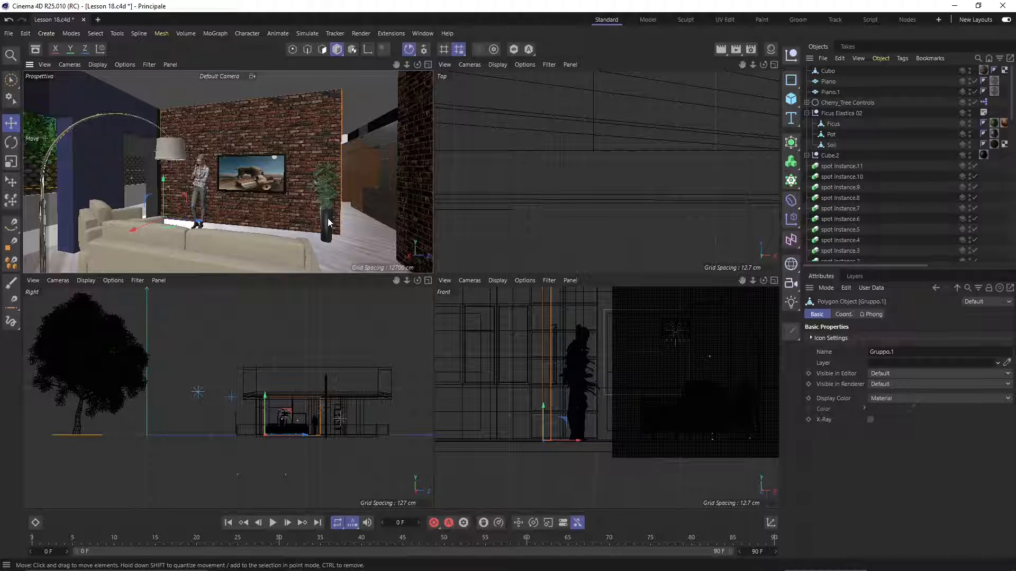
# Step: In Cinema 4D, select the ficus foliage, search the Asset Browser for "plant" and look through the plant models
pyautogui.click(328, 198)
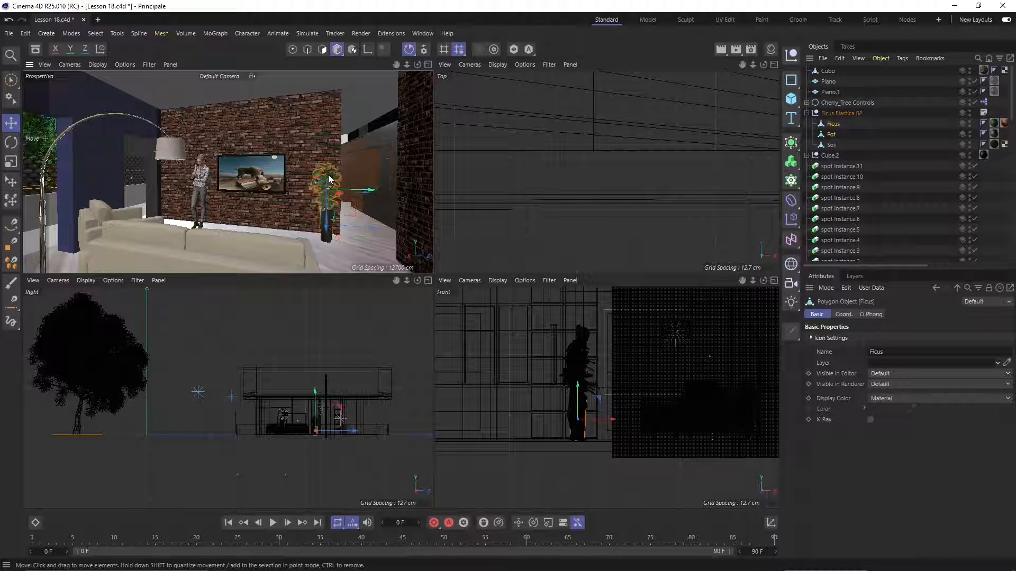
pyautogui.click(36, 50)
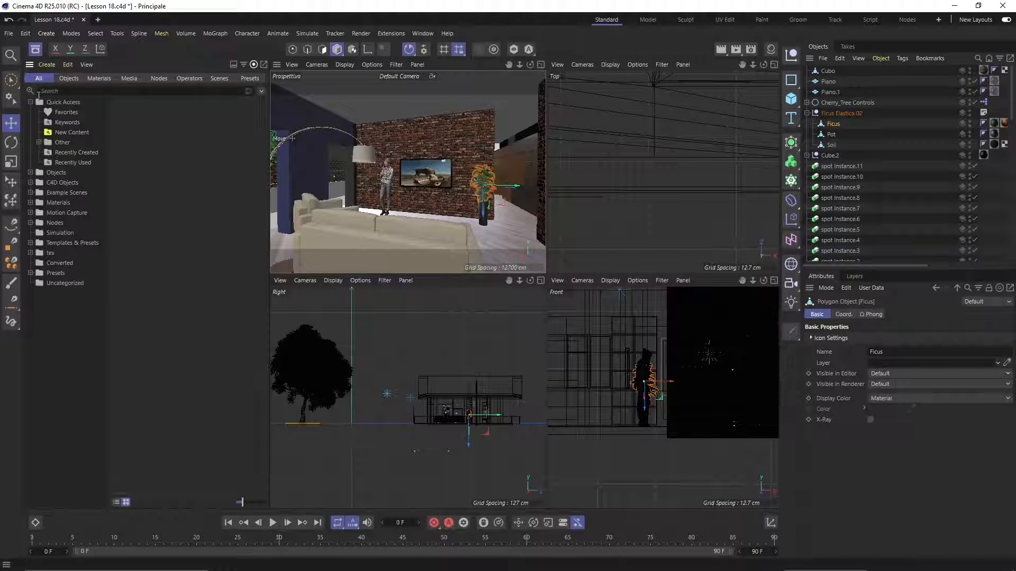
pyautogui.click(74, 91)
pyautogui.write('pl')
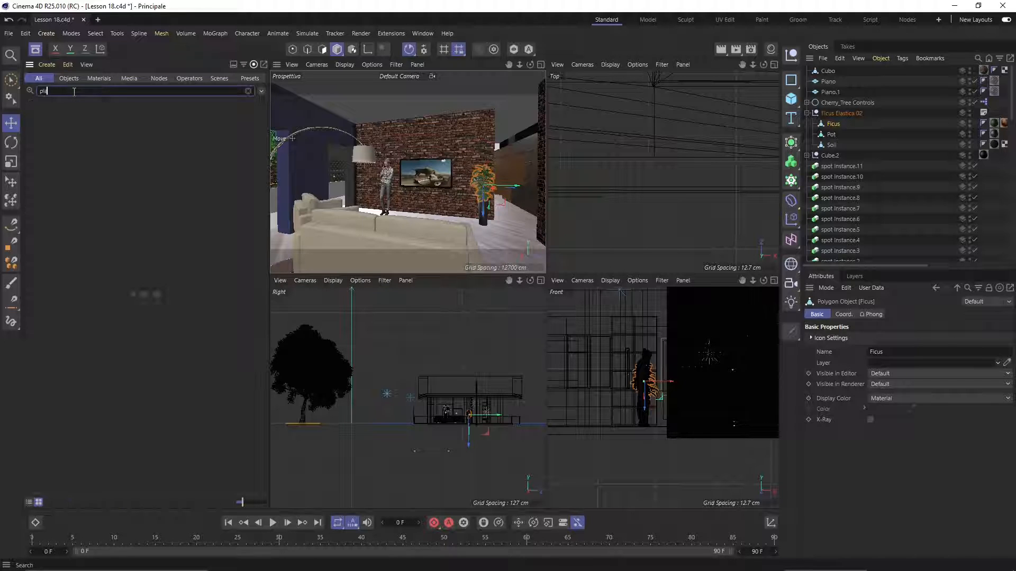
pyautogui.write('ant')
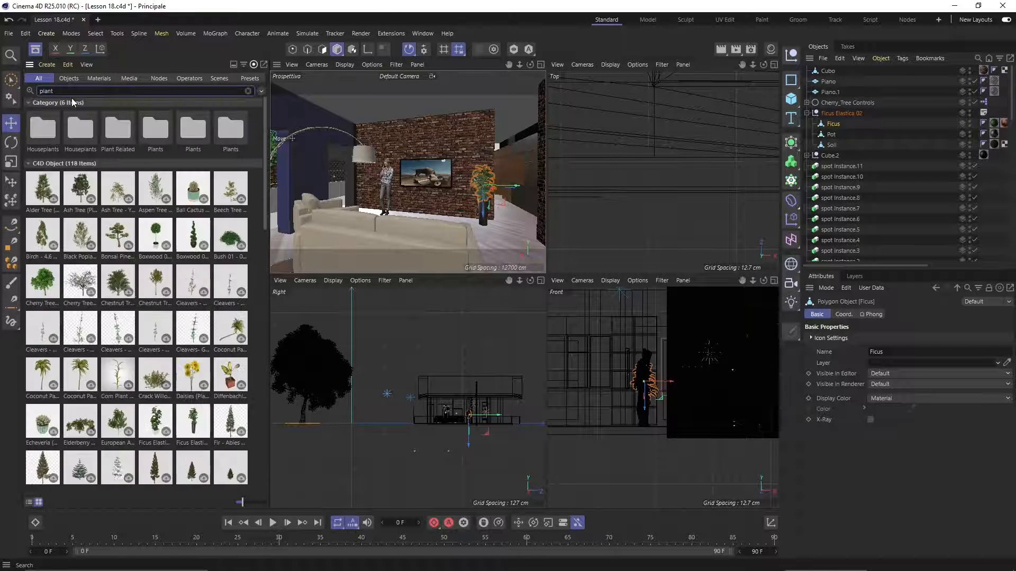
pyautogui.scroll(-4, 158, 339)
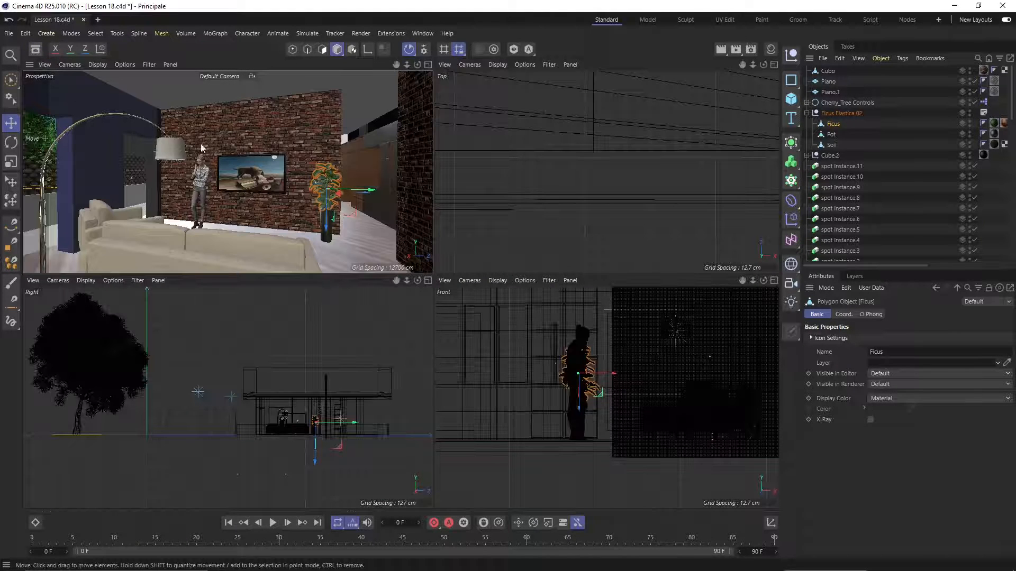
# Step: Select the cherry tree's foliage and look again at the plant models in the Asset Browser
pyautogui.click(102, 369)
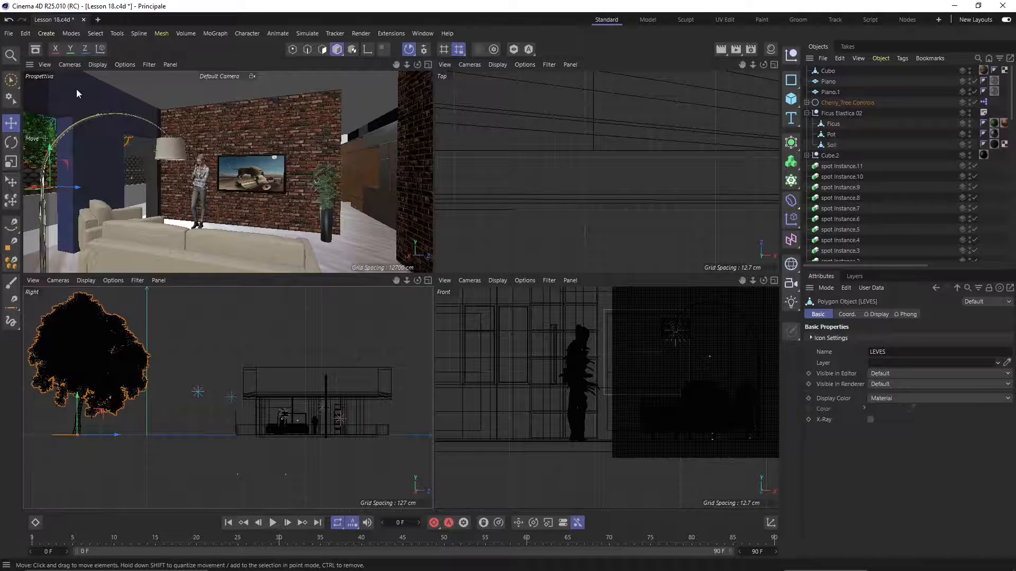
pyautogui.click(36, 49)
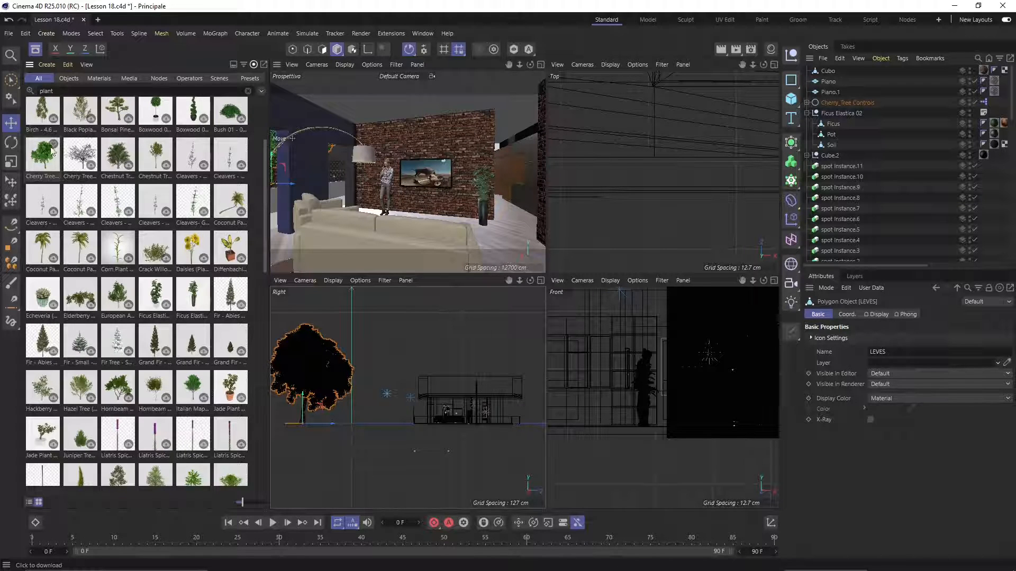
pyautogui.click(35, 52)
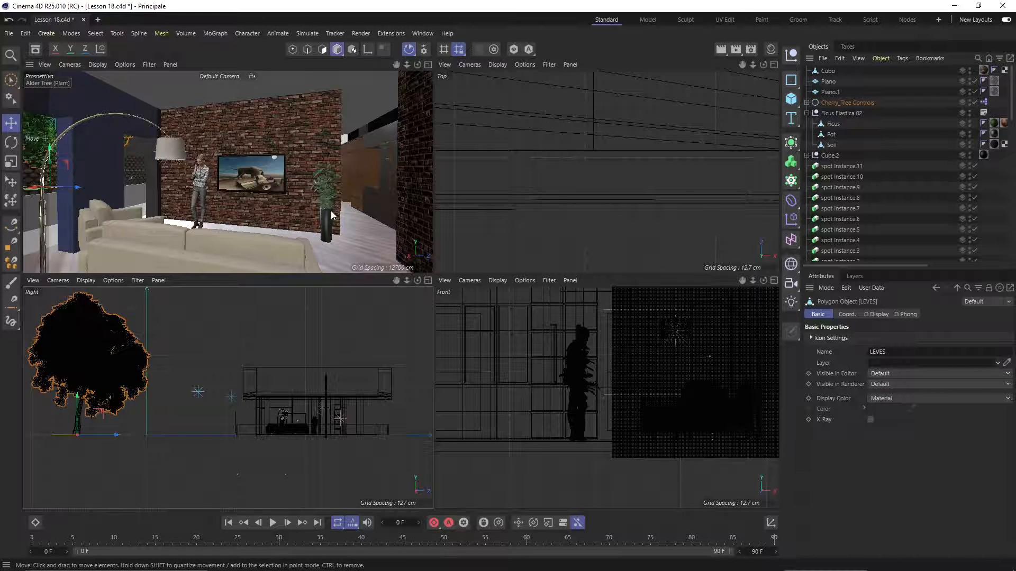
# Step: Compare the potted ficus by the brick wall with the garden tree, ending with the ficus foliage selected
pyautogui.keyDown('alt'); pyautogui.moveTo(331, 211); pyautogui.dragTo(310, 200, button='middle'); pyautogui.keyUp('alt')
pyautogui.scroll(3, 314, 179)
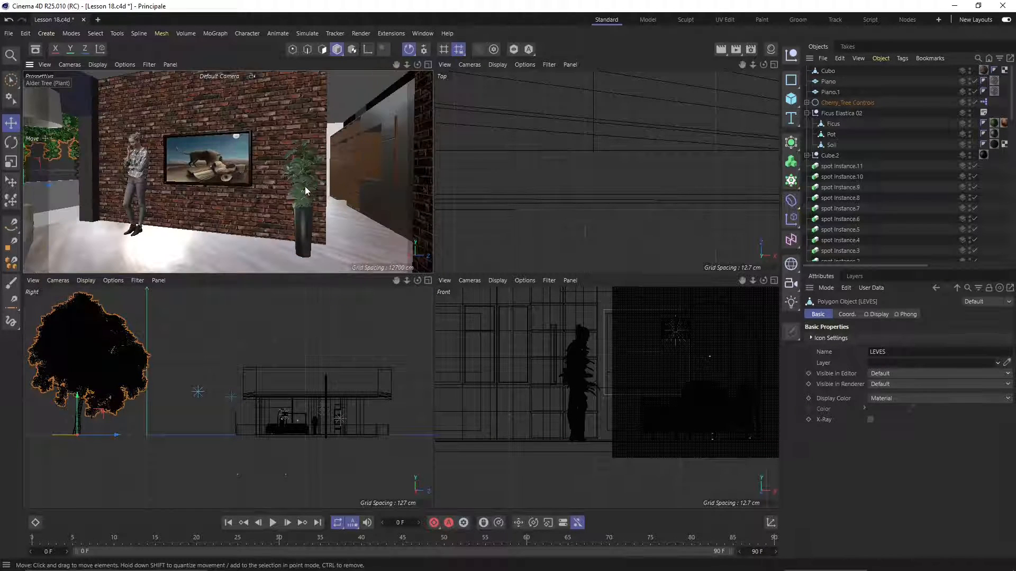
pyautogui.keyDown('alt'); pyautogui.moveTo(304, 187); pyautogui.dragTo(265, 181); pyautogui.keyUp('alt')
pyautogui.scroll(3, 267, 196)
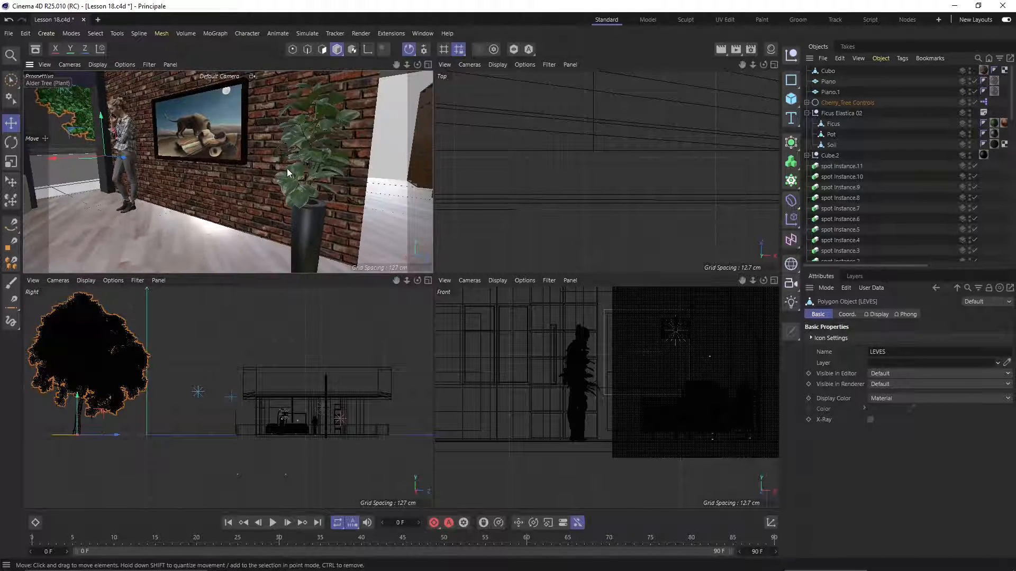
pyautogui.click(287, 170)
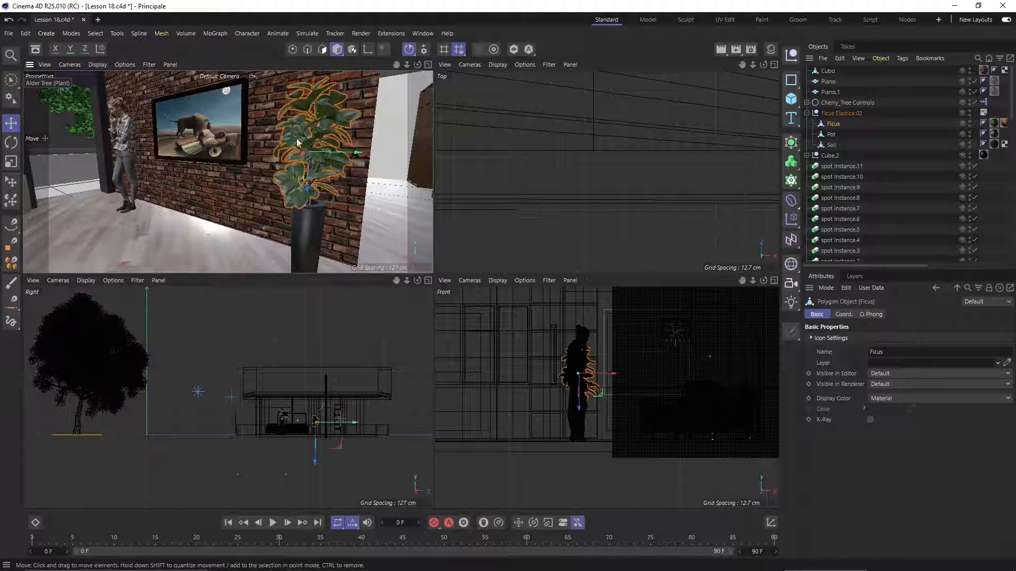
pyautogui.click(59, 122)
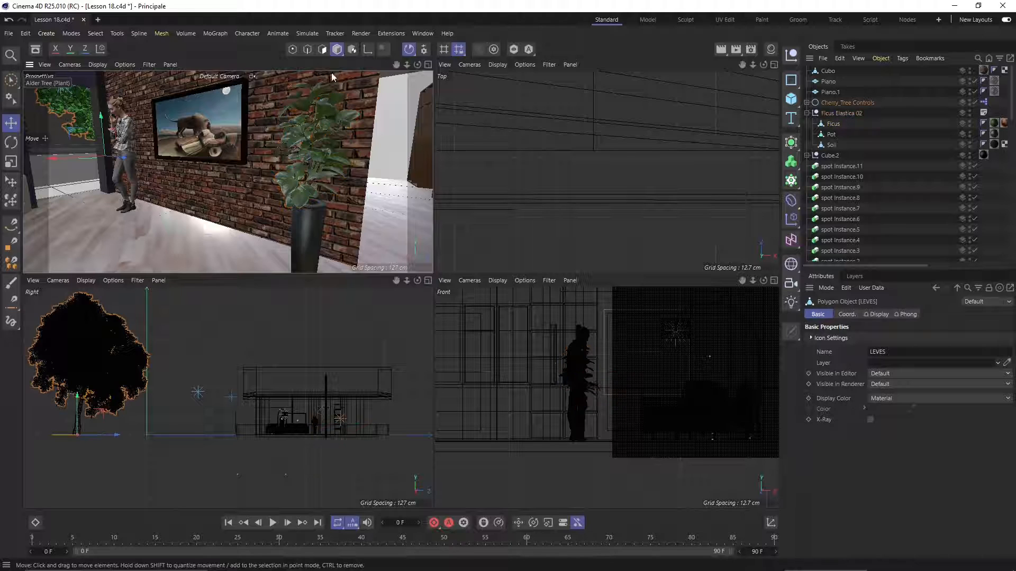
pyautogui.click(319, 163)
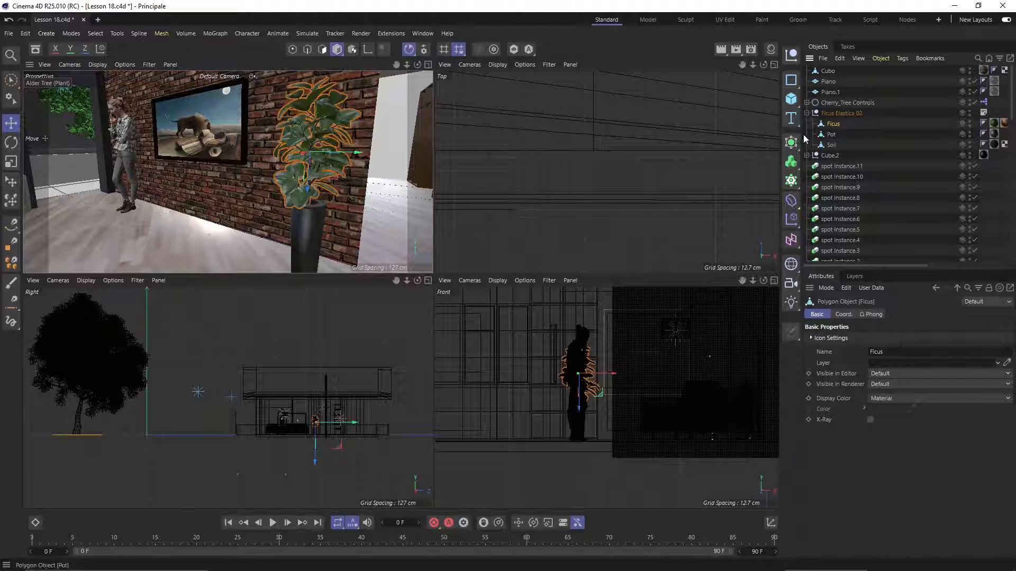
# Step: Widen the object list to expose the ficus material tags and inspect the Ficus Leaf 02 material in the Material Editor
pyautogui.moveTo(802, 142); pyautogui.dragTo(754, 138)
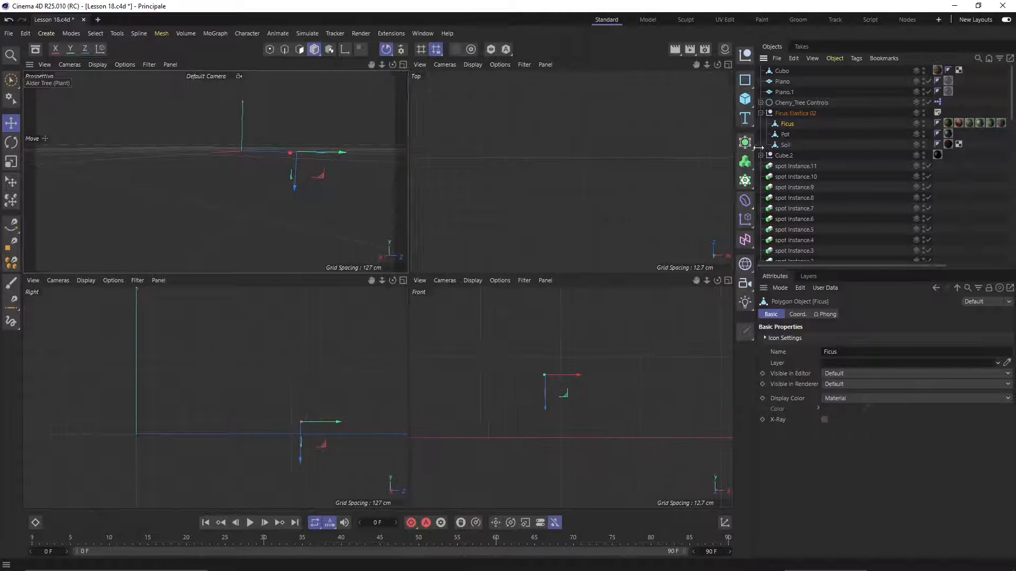
pyautogui.click(987, 123)
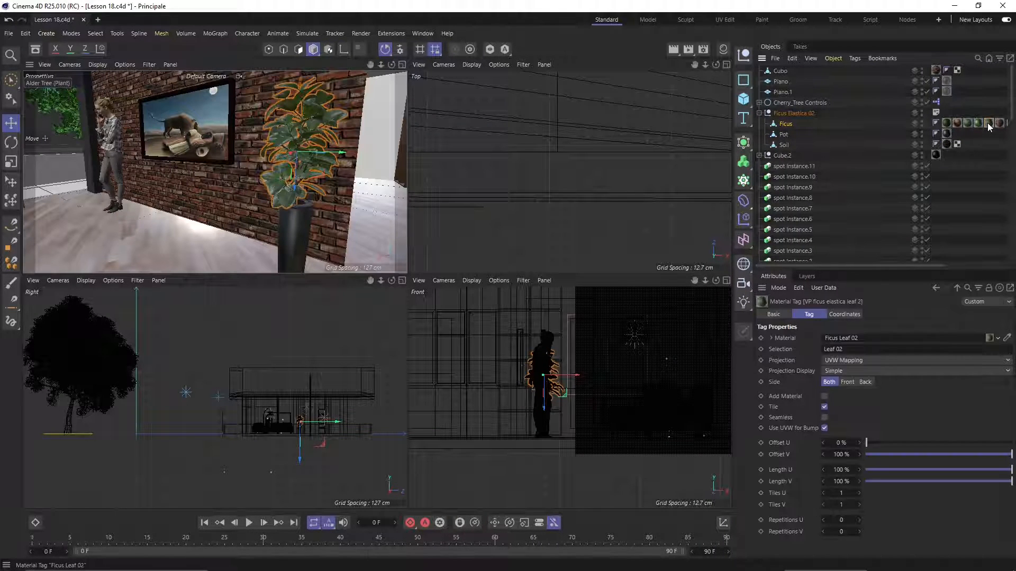
pyautogui.doubleClick(988, 125)
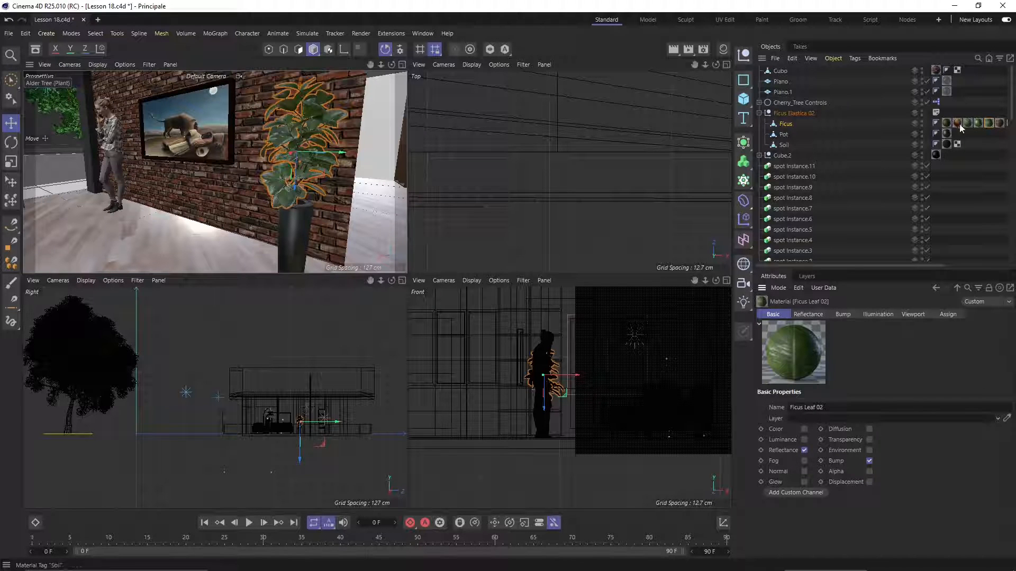
pyautogui.click(396, 33)
pyautogui.moveTo(370, 33)
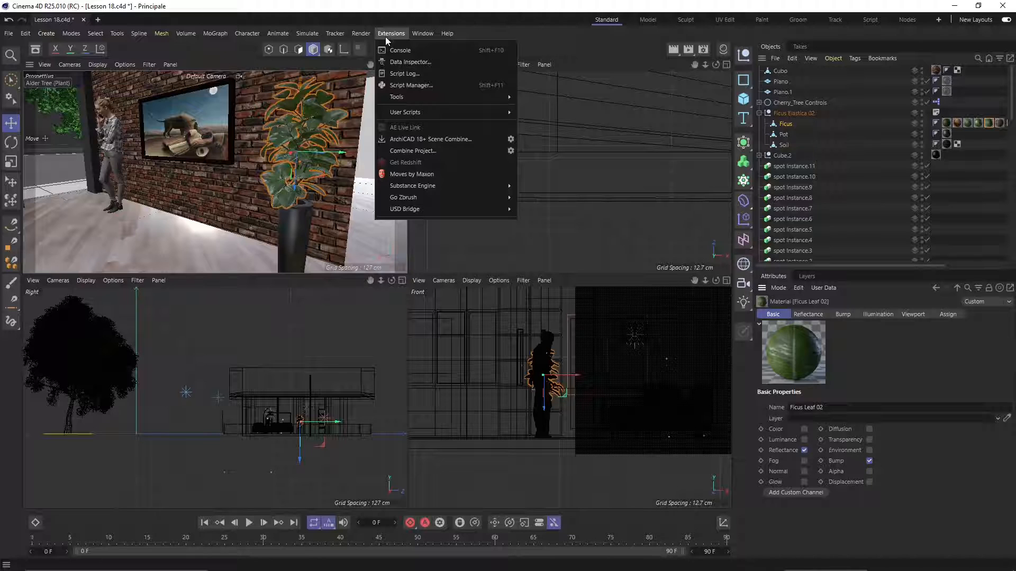
pyautogui.moveTo(417, 34)
pyautogui.click(423, 142)
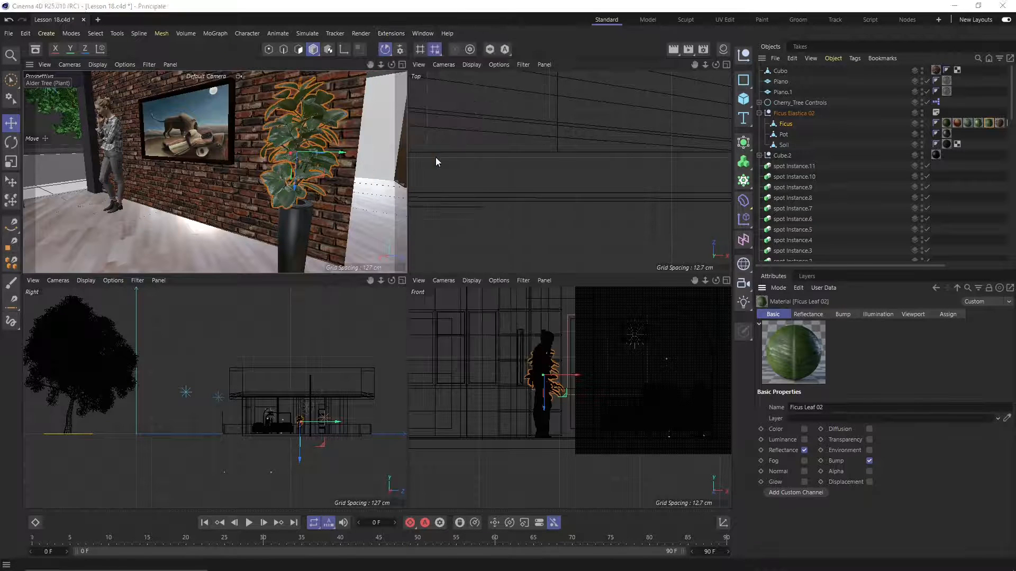
pyautogui.moveTo(521, 154); pyautogui.dragTo(525, 95)
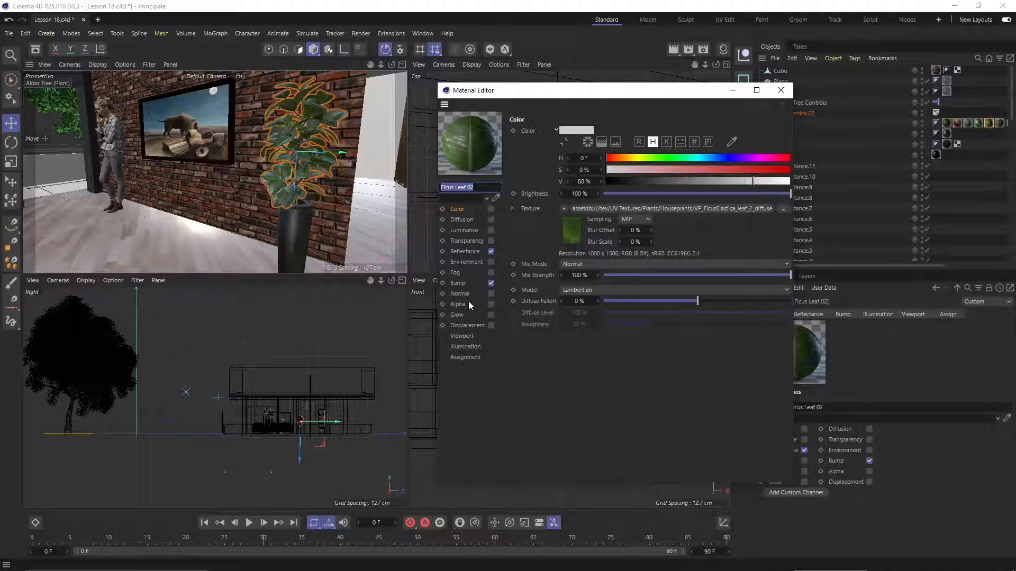
pyautogui.click(780, 90)
# Step: Examine the polygon mesh of the ficus leaves up close in the Right view
pyautogui.scroll(-10, 480, 210)
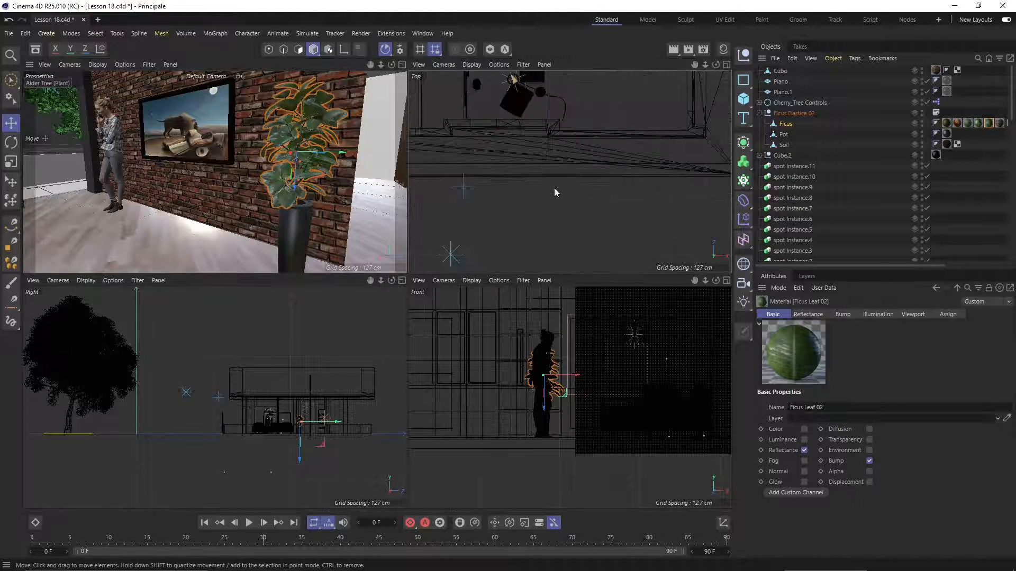
pyautogui.scroll(8, 288, 420)
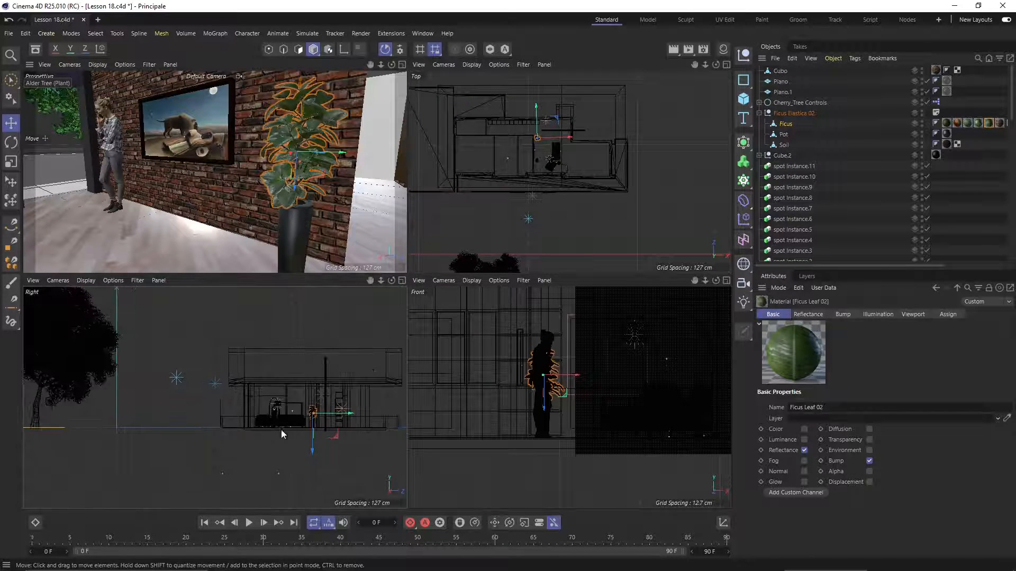
pyautogui.scroll(10, 295, 404)
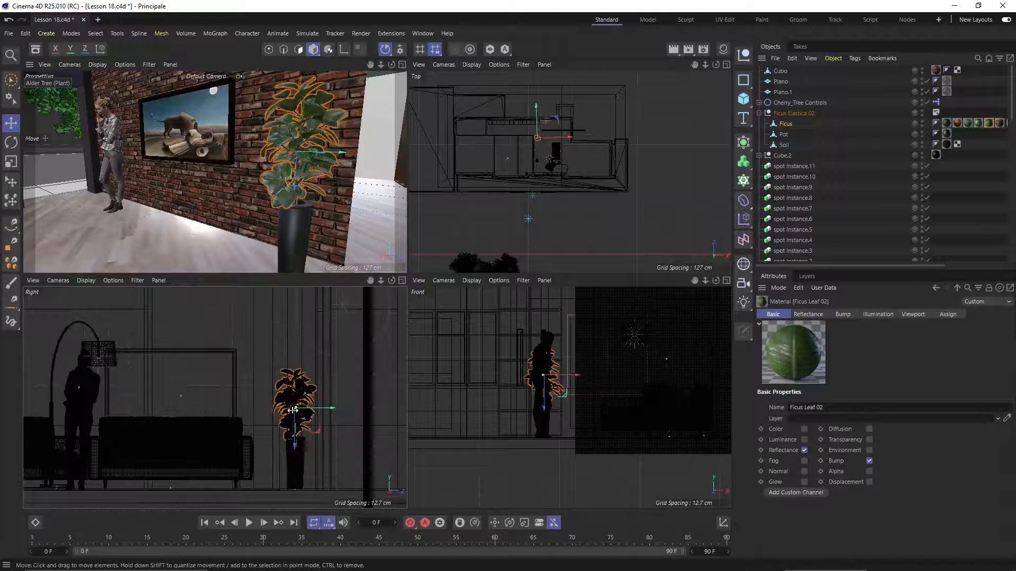
pyautogui.scroll(10, 243, 416)
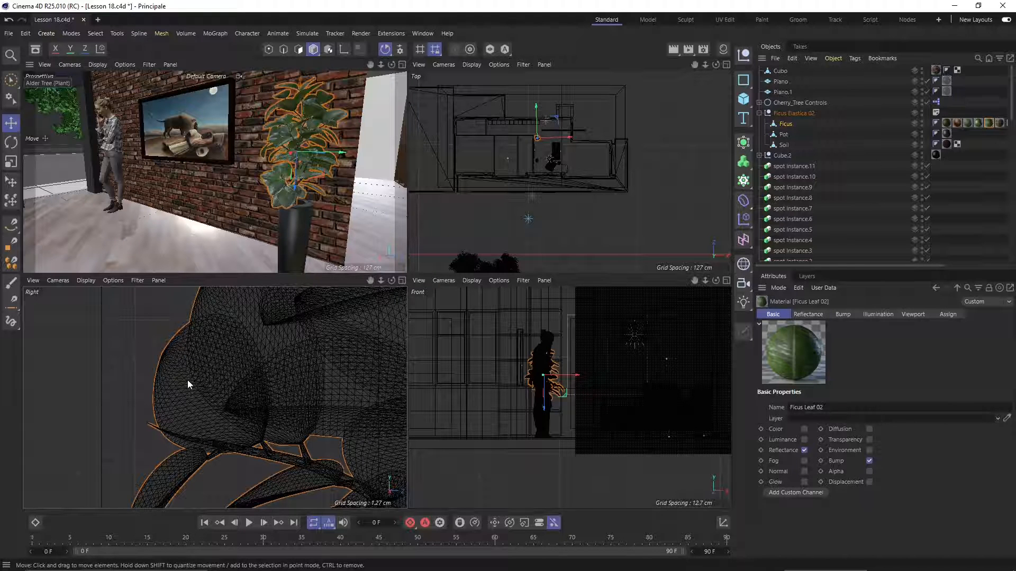
pyautogui.scroll(-3, 187, 380)
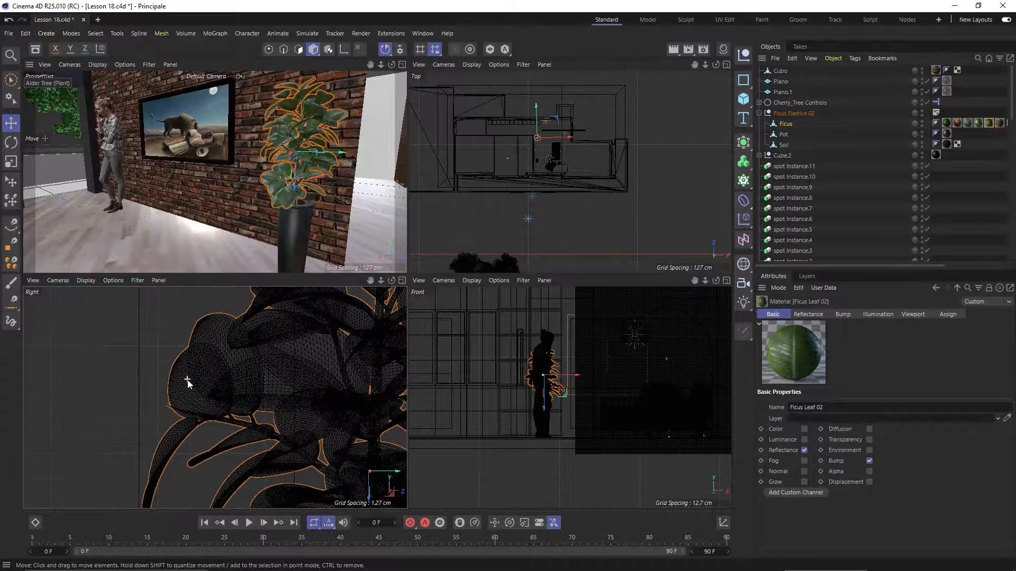
# Step: Select the standing woman figure and examine the density of its mesh in the Front view
pyautogui.click(115, 148)
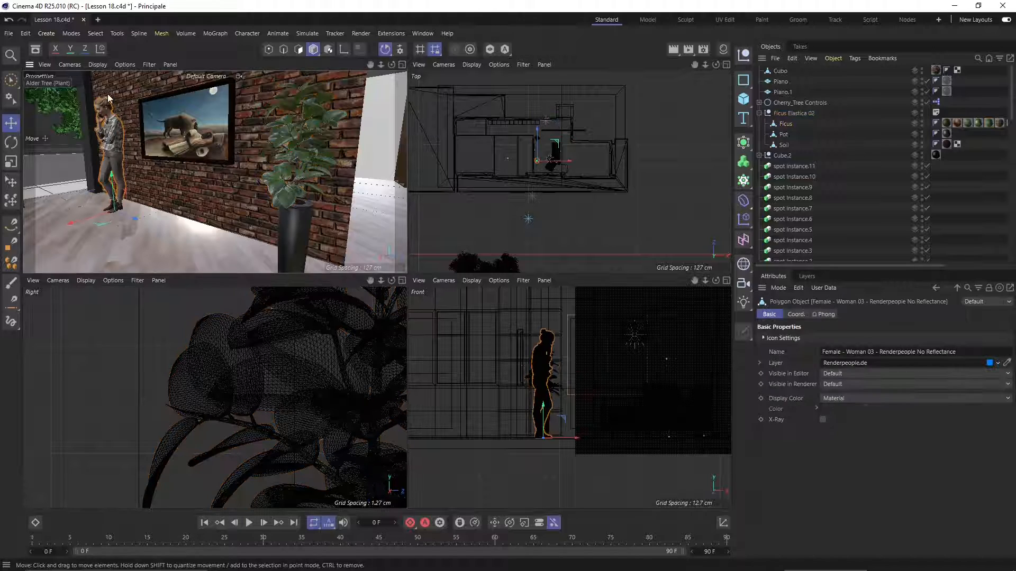
pyautogui.scroll(5, 539, 381)
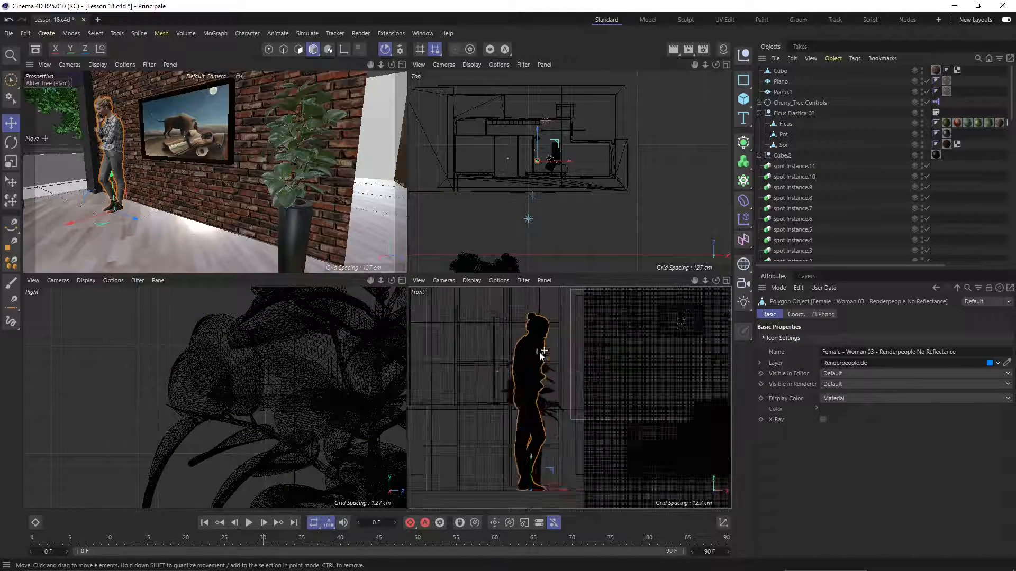
pyautogui.scroll(5, 531, 347)
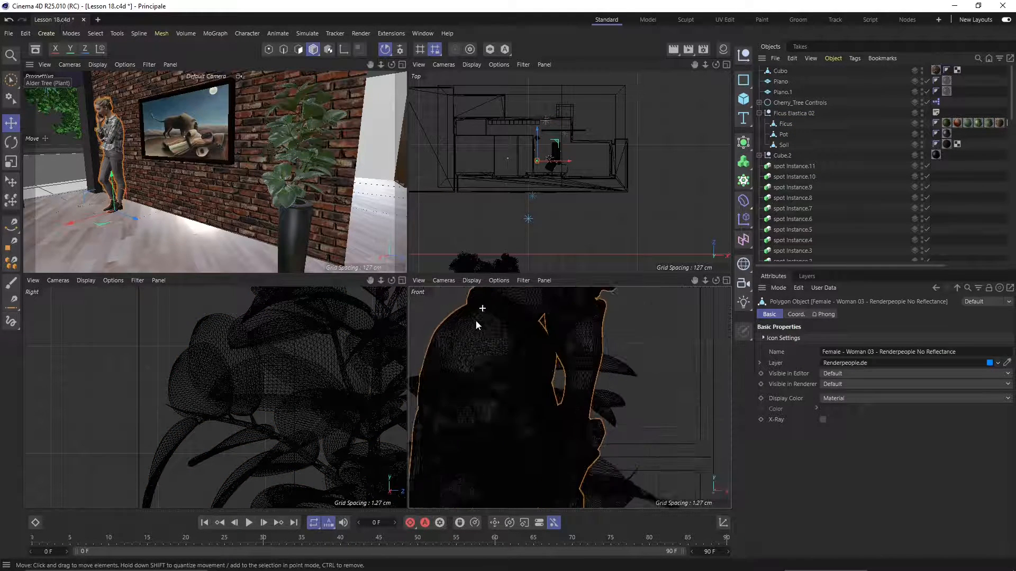
pyautogui.scroll(-6, 480, 335)
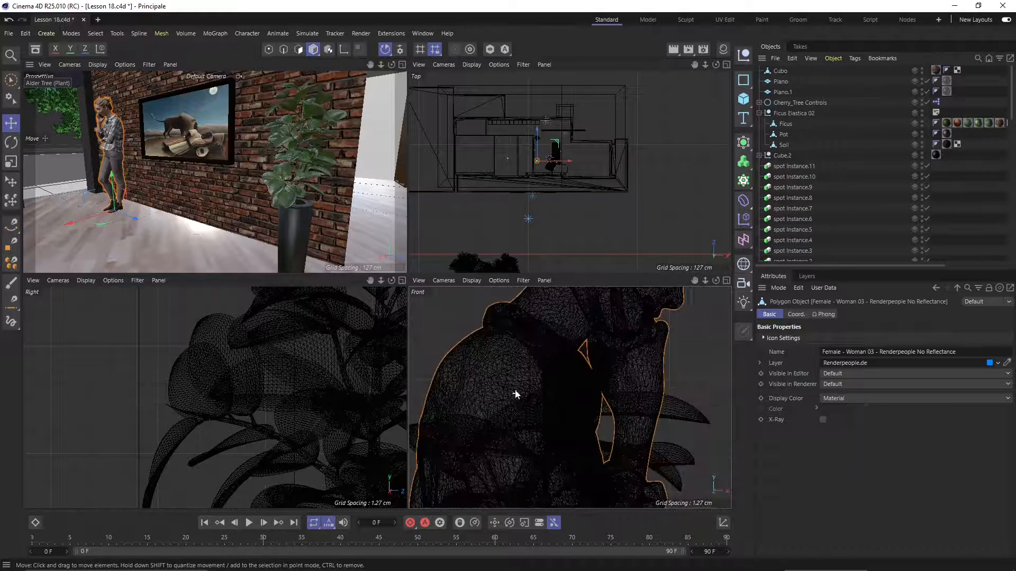
pyautogui.scroll(-6, 511, 393)
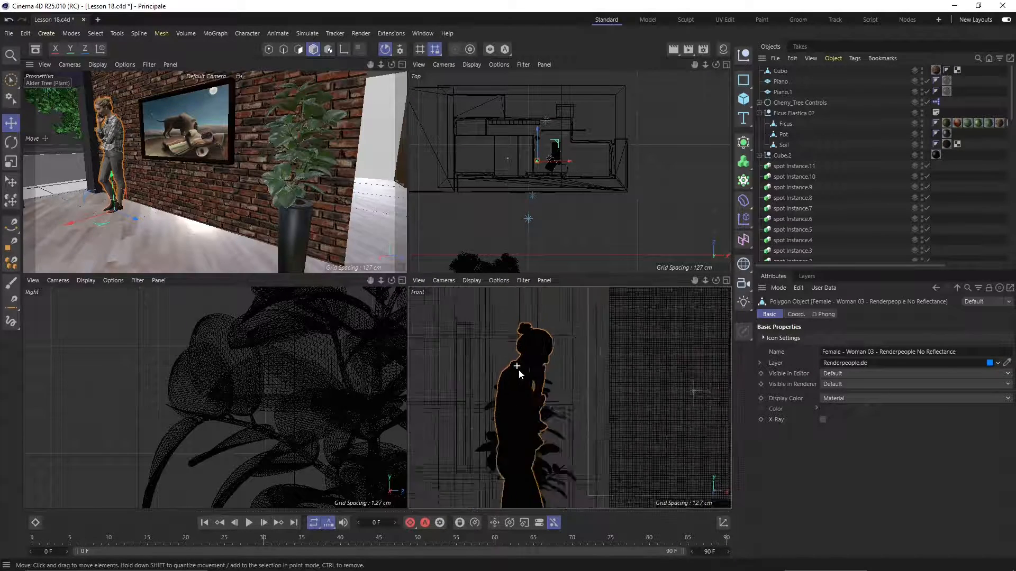
pyautogui.scroll(-8, 246, 376)
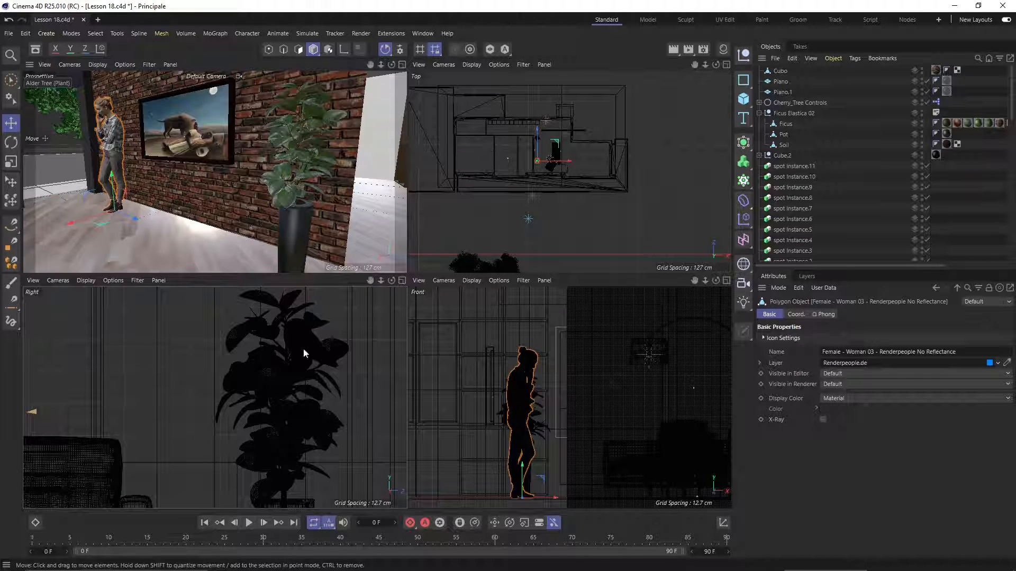
# Step: Bring the garden cherry tree outside the house into close view in the perspective viewport
pyautogui.scroll(-2, 152, 405)
pyautogui.scroll(-5, 180, 159)
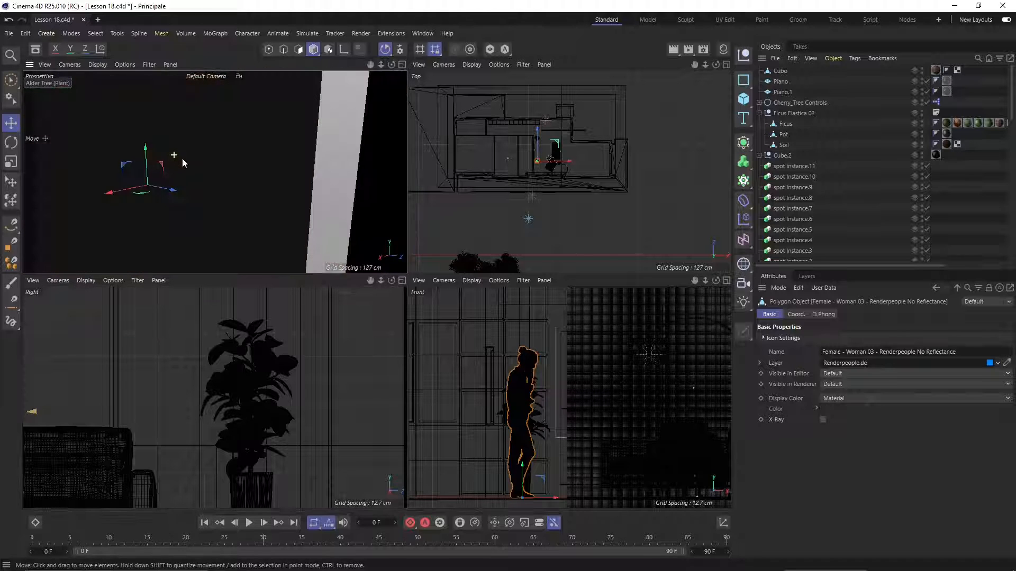
pyautogui.scroll(-6, 252, 176)
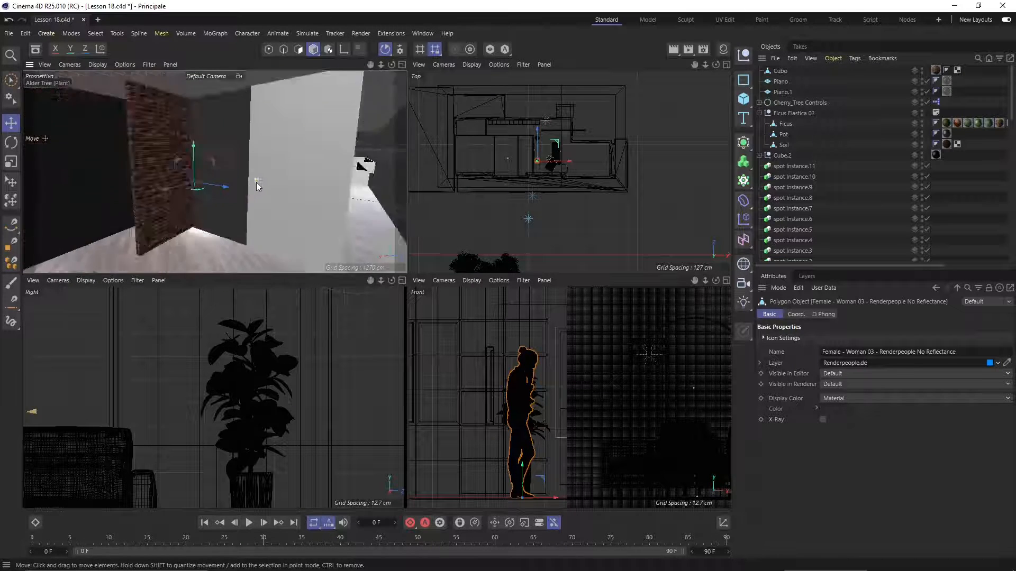
pyautogui.keyDown('alt'); pyautogui.moveTo(211, 172); pyautogui.dragTo(265, 188, button='middle'); pyautogui.keyUp('alt')
pyautogui.keyDown('alt'); pyautogui.moveTo(224, 196); pyautogui.dragTo(264, 213); pyautogui.keyUp('alt')
pyautogui.scroll(8, 169, 144)
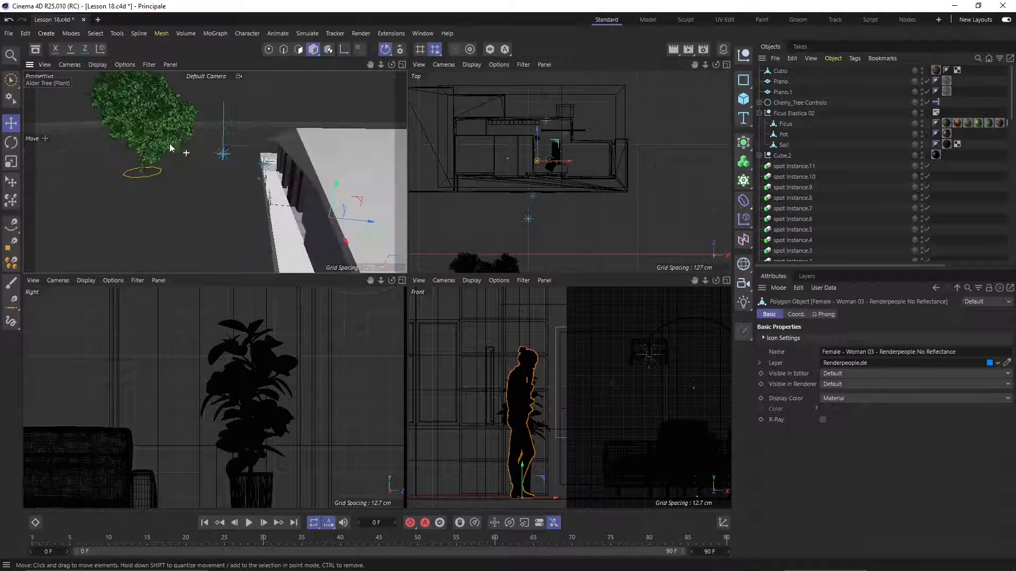
pyautogui.keyDown('alt'); pyautogui.moveTo(205, 222); pyautogui.dragTo(133, 177); pyautogui.keyUp('alt')
# Step: Examine the cherry tree's branch and leaf polygons in the Right view and select its foliage
pyautogui.scroll(-10, 220, 369)
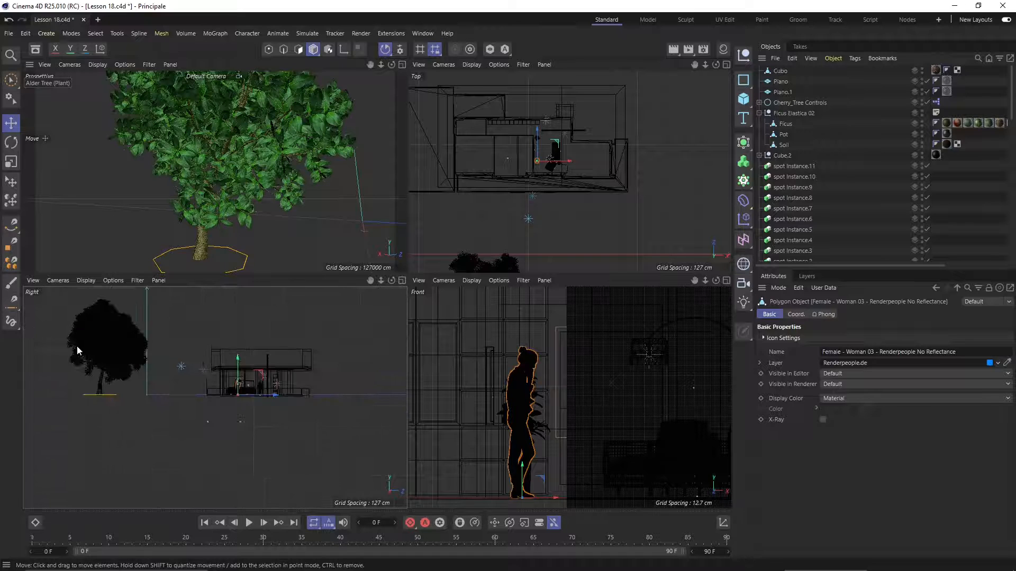
pyautogui.scroll(10, 77, 354)
pyautogui.scroll(3, 104, 439)
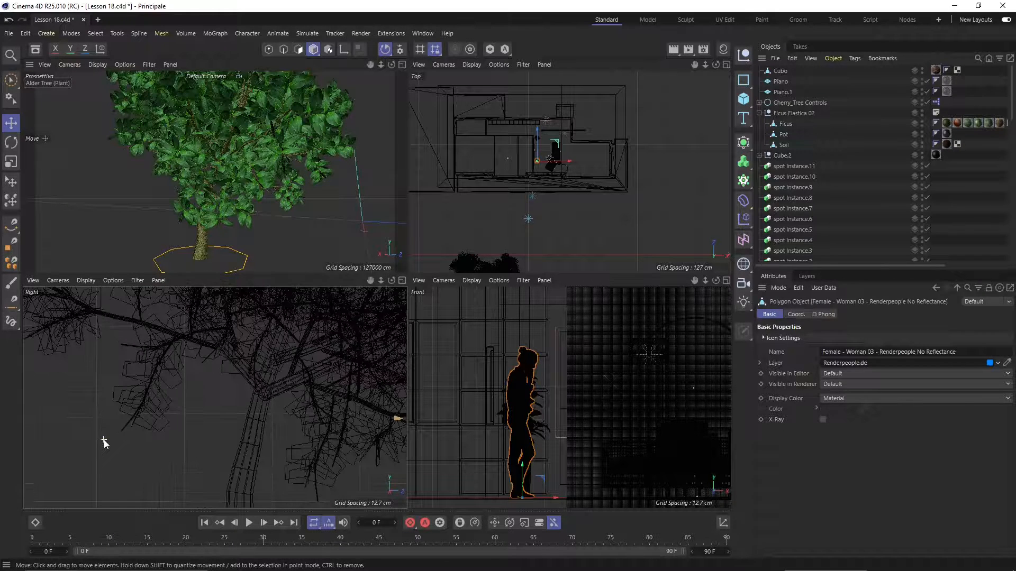
pyautogui.scroll(5, 157, 440)
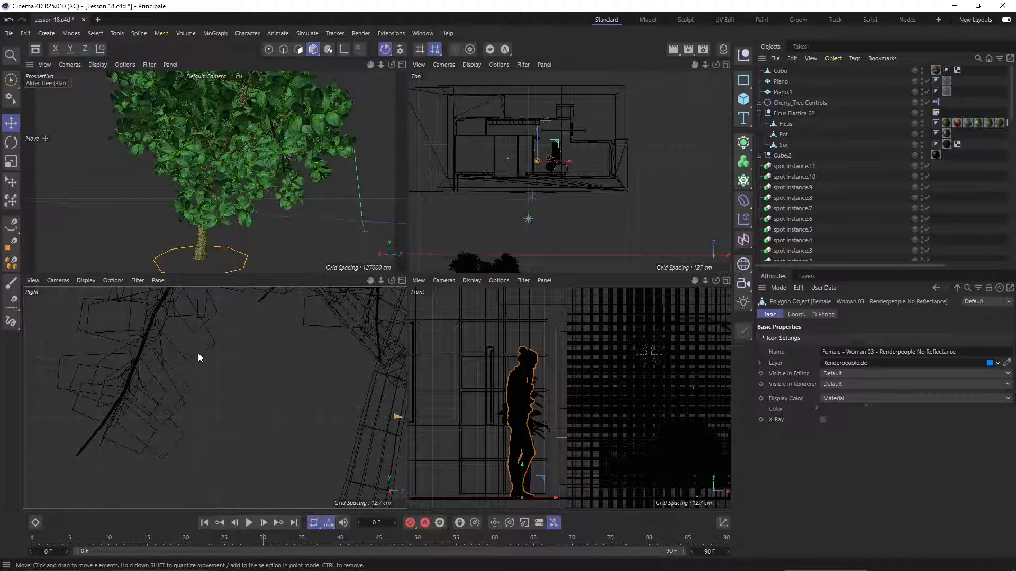
pyautogui.scroll(3, 197, 349)
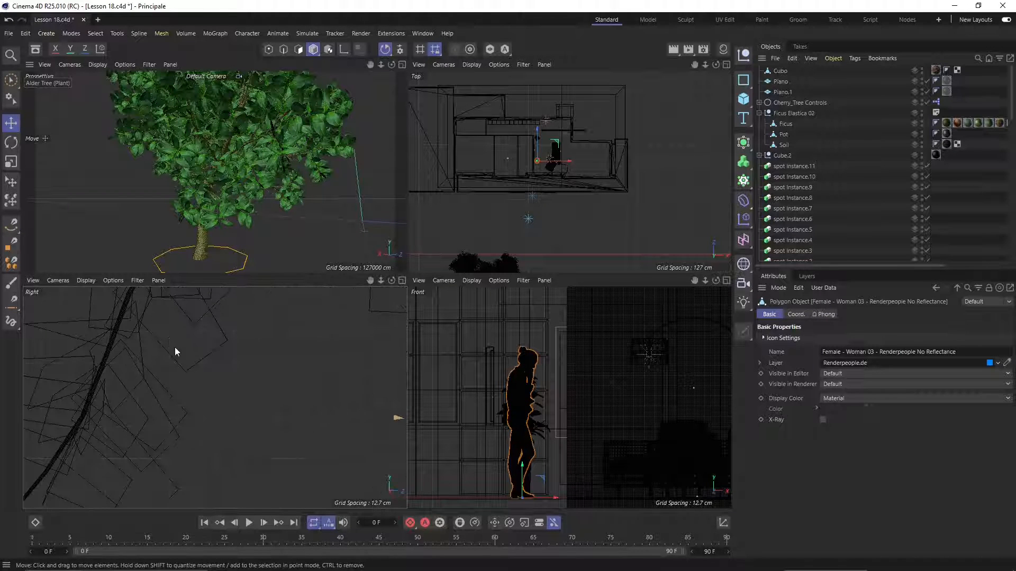
pyautogui.scroll(-2, 163, 358)
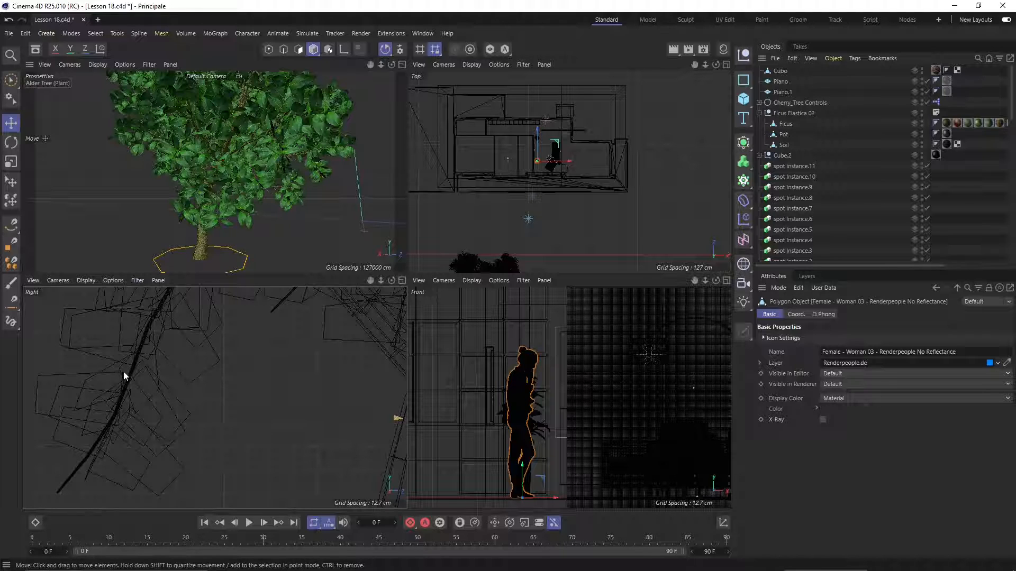
pyautogui.click(220, 161)
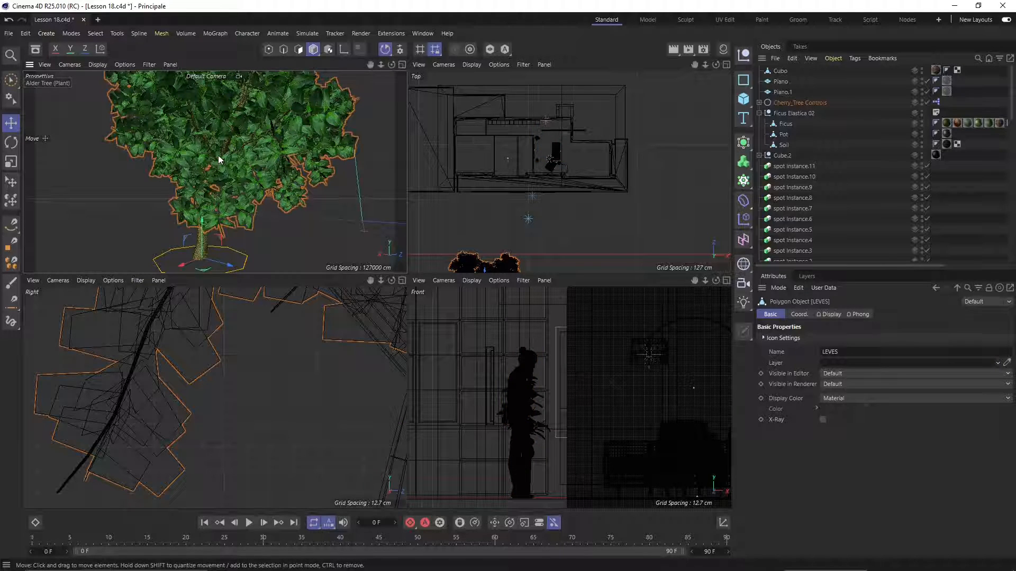
# Step: Return the perspective view to the living room and select the tree foliage visible through the garden opening
pyautogui.scroll(-2, 170, 165)
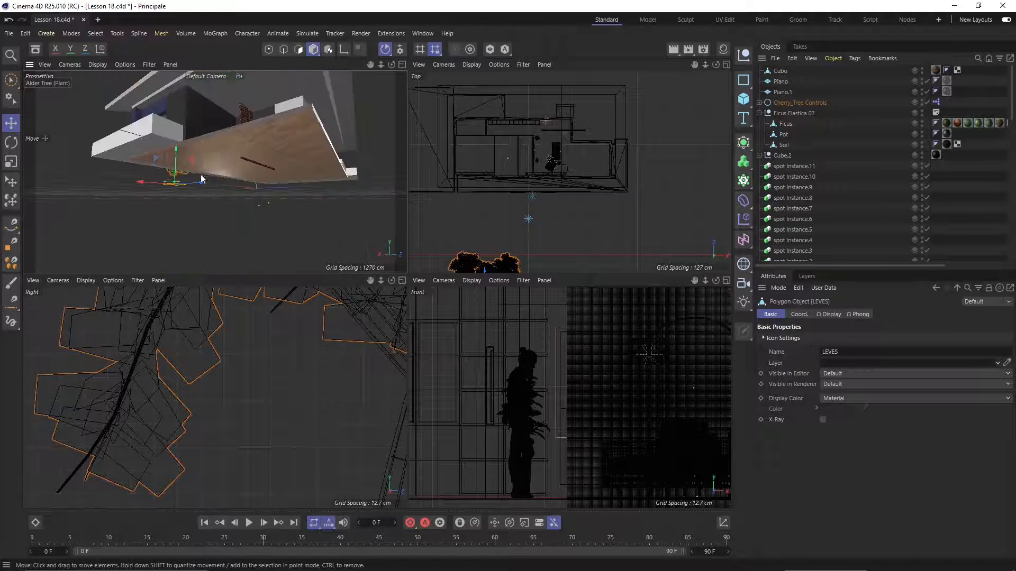
pyautogui.scroll(-2, 208, 186)
pyautogui.keyDown('alt'); pyautogui.moveTo(208, 186); pyautogui.dragTo(264, 188); pyautogui.keyUp('alt')
pyautogui.scroll(4, 259, 169)
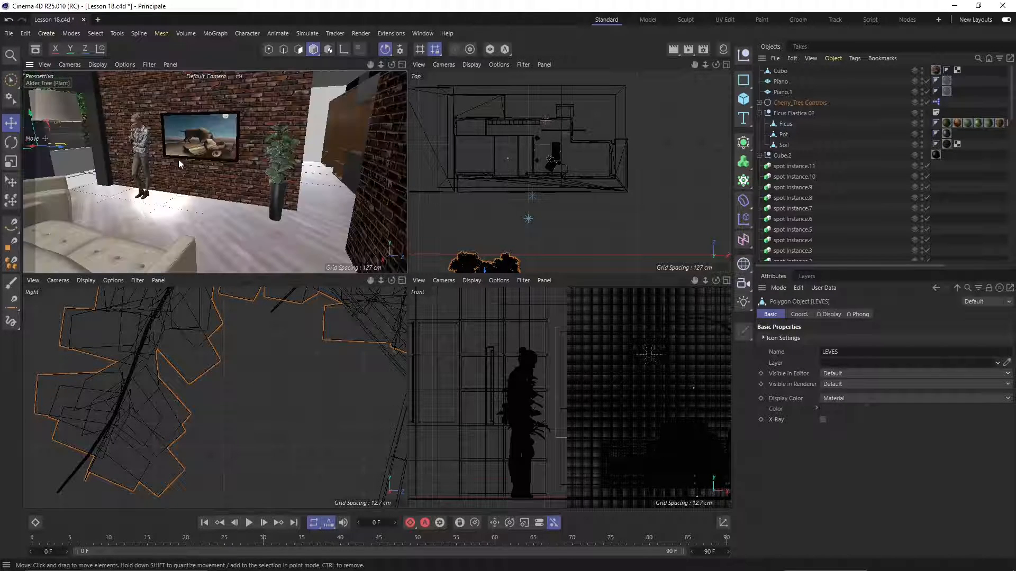
pyautogui.moveTo(205, 166)
pyautogui.keyDown('alt'); pyautogui.mouseDown()
pyautogui.moveTo(310, 198)
pyautogui.moveTo(312, 231)
pyautogui.moveTo(286, 223)
pyautogui.moveTo(294, 195)
pyautogui.mouseUp(); pyautogui.keyUp('alt')
pyautogui.click(327, 178)
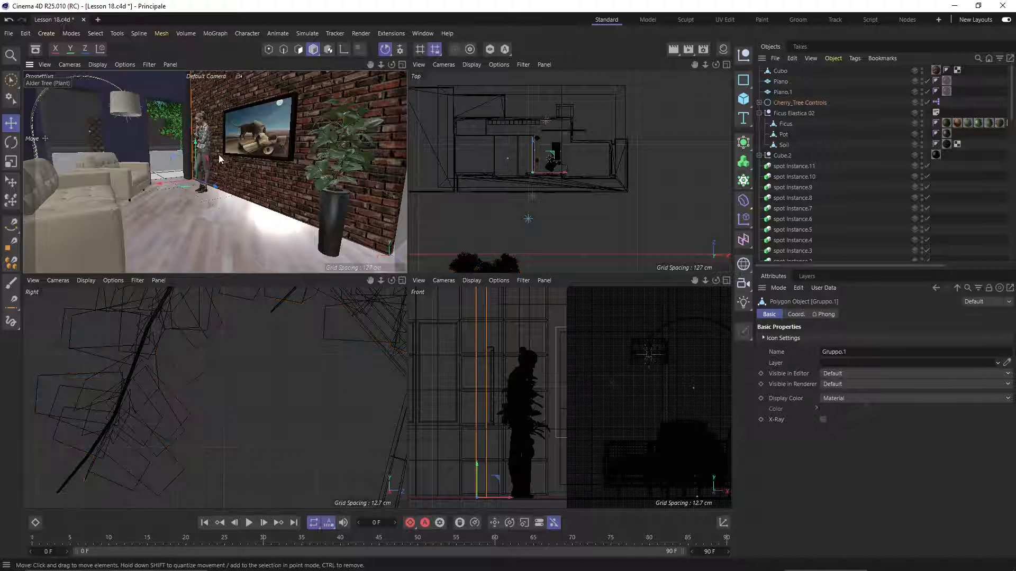
pyautogui.click(156, 132)
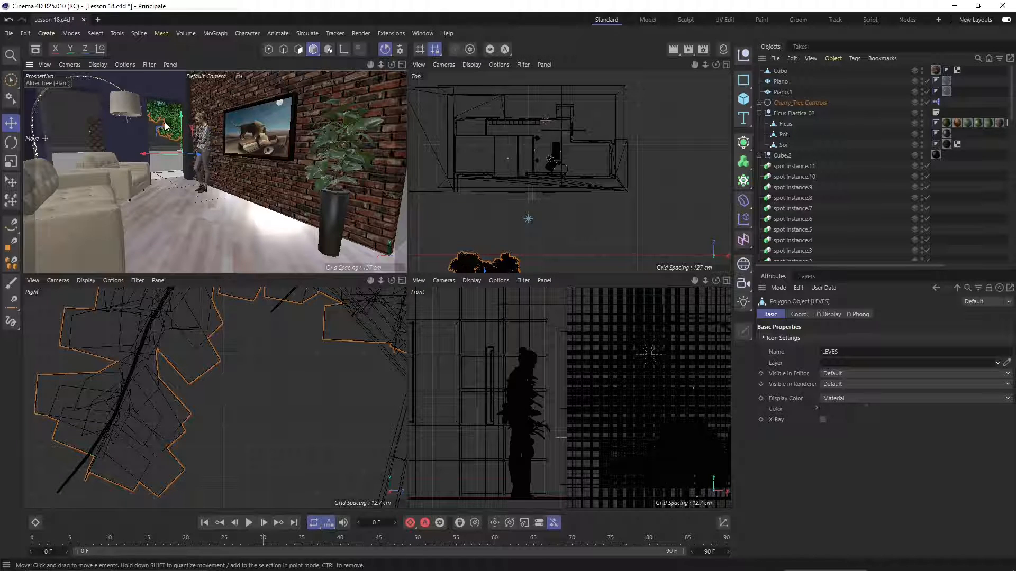
# Step: Select the potted ficus's foliage and view it within the living room from several angles
pyautogui.click(342, 173)
pyautogui.click(339, 138)
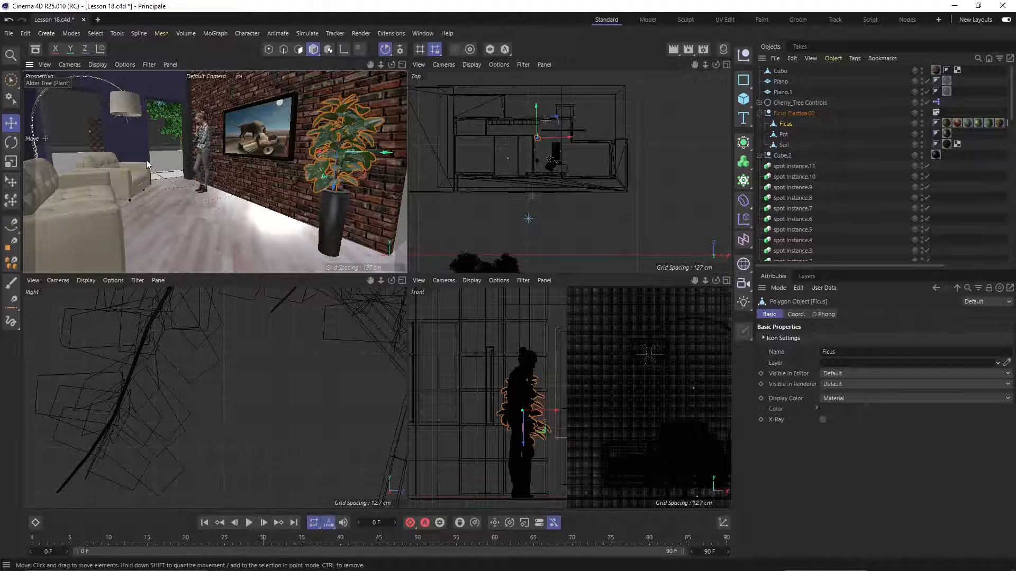
pyautogui.keyDown('alt'); pyautogui.moveTo(199, 196); pyautogui.dragTo(281, 201); pyautogui.keyUp('alt')
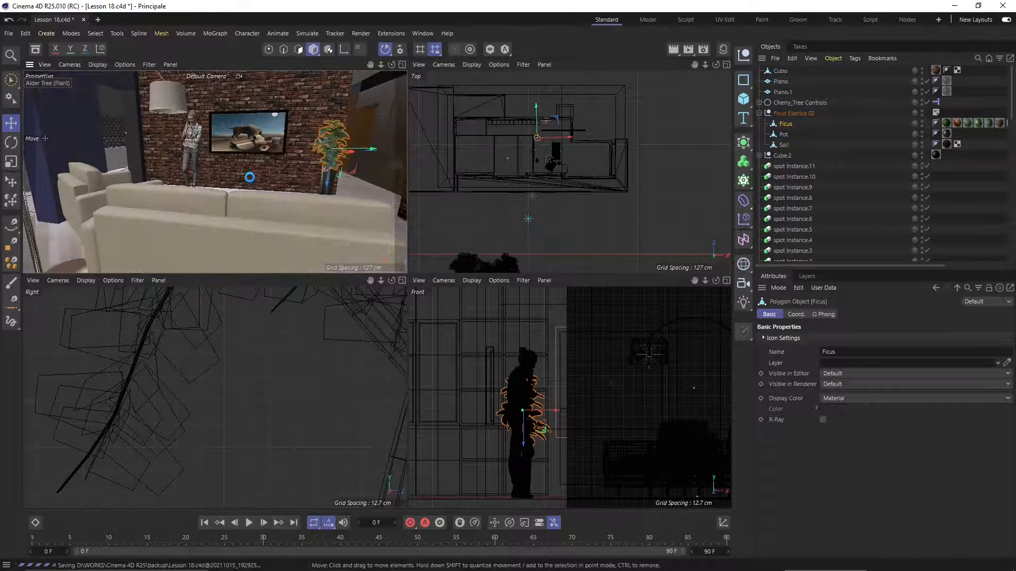
pyautogui.scroll(-4, 252, 195)
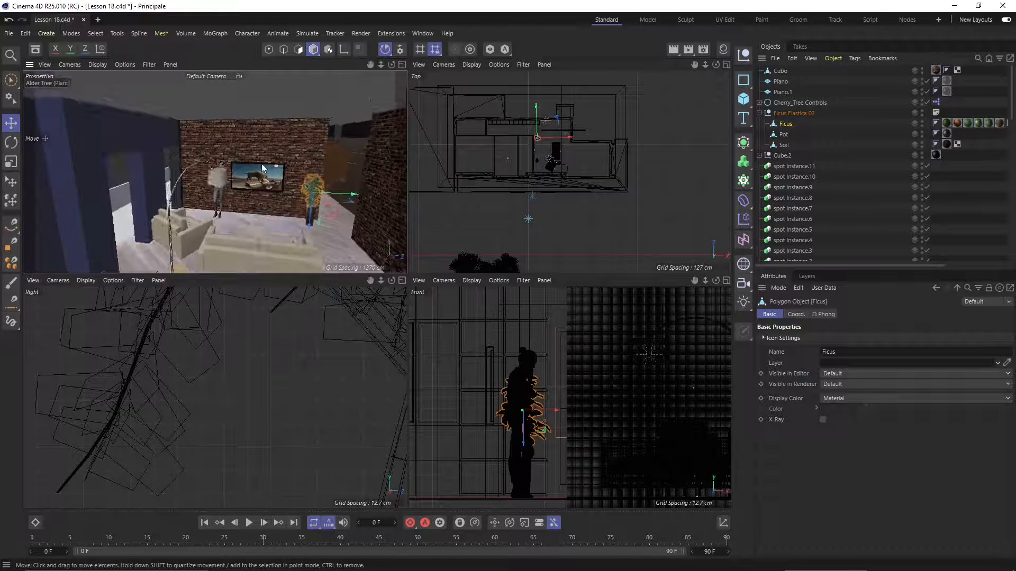
pyautogui.keyDown('alt'); pyautogui.moveTo(261, 164); pyautogui.dragTo(231, 197); pyautogui.keyUp('alt')
pyautogui.scroll(2, 267, 181)
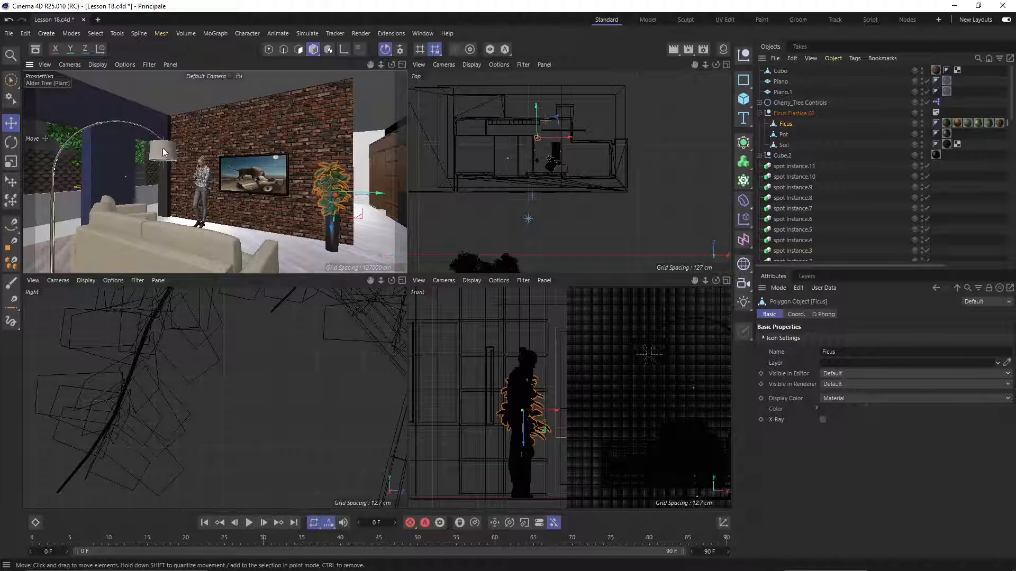
# Step: Select the garden cherry tree, expand the Cherry_Tree Controls hierarchy and show the properties of its leaf material Mat
pyautogui.click(60, 141)
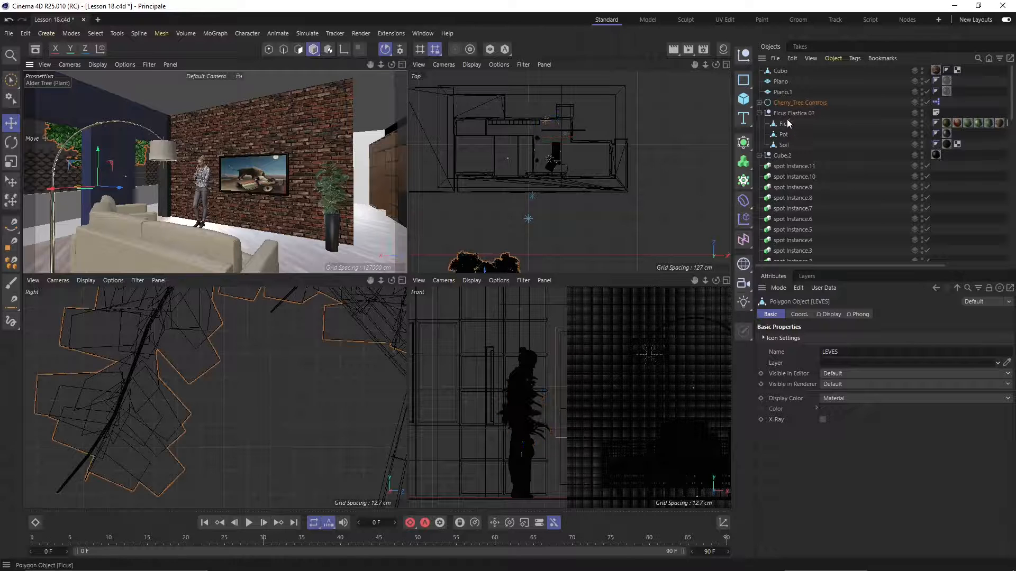
pyautogui.click(785, 102)
pyautogui.click(760, 104)
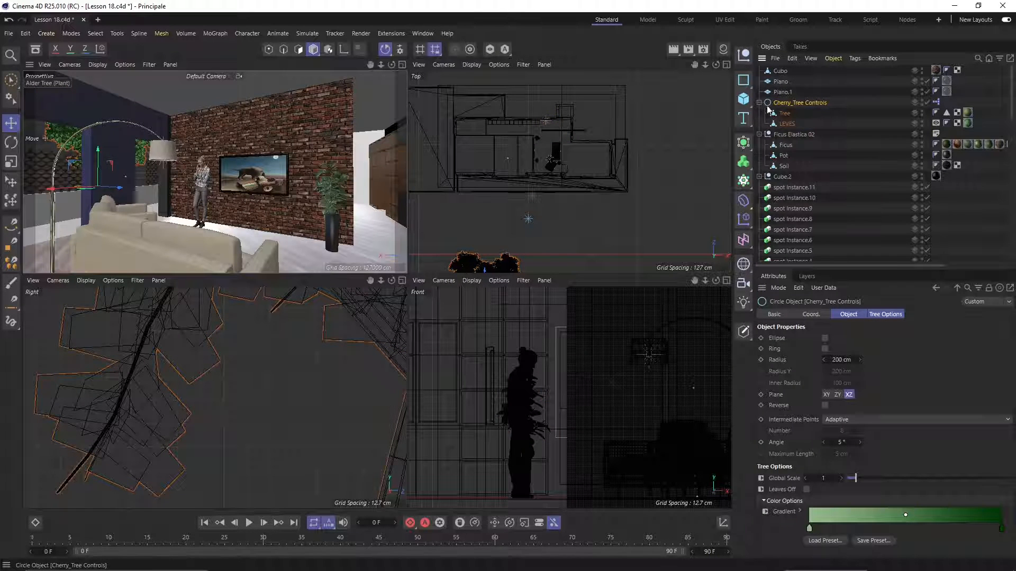
pyautogui.click(968, 124)
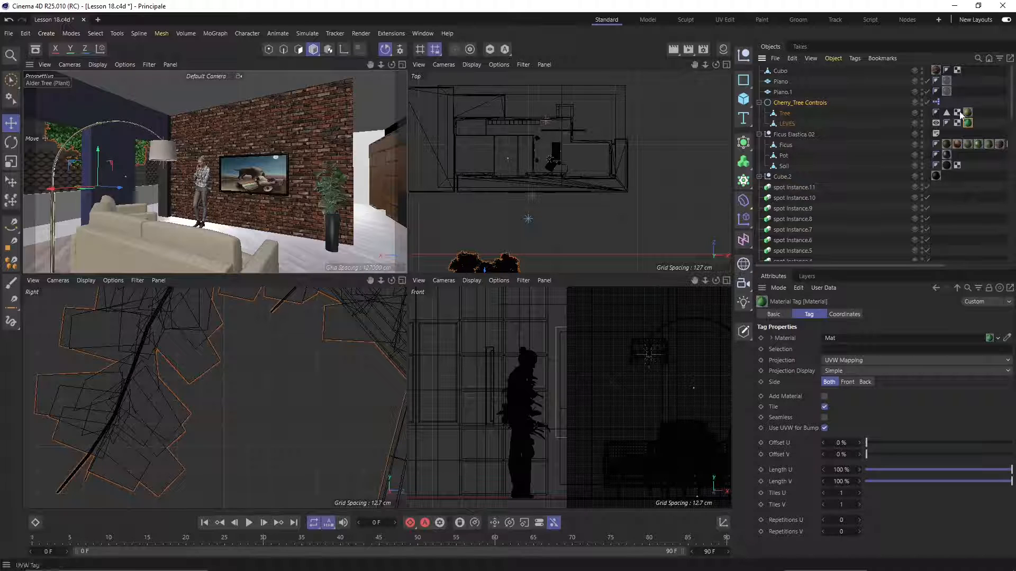
pyautogui.click(968, 124)
pyautogui.doubleClick(968, 124)
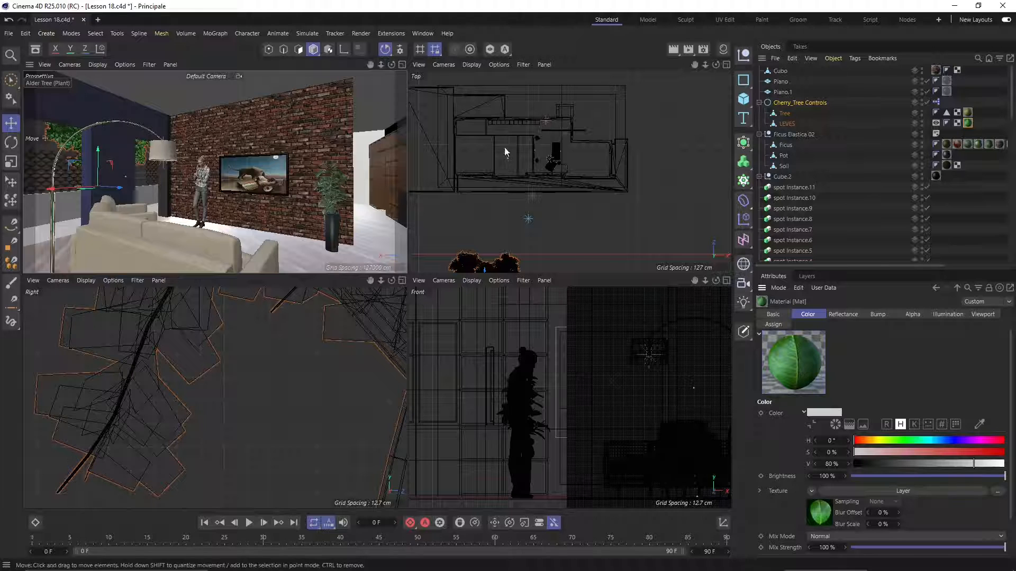
# Step: Open the leaf material in the Material Editor and inspect the Cherry_Leaf.tif texture in its Alpha channel
pyautogui.click(423, 34)
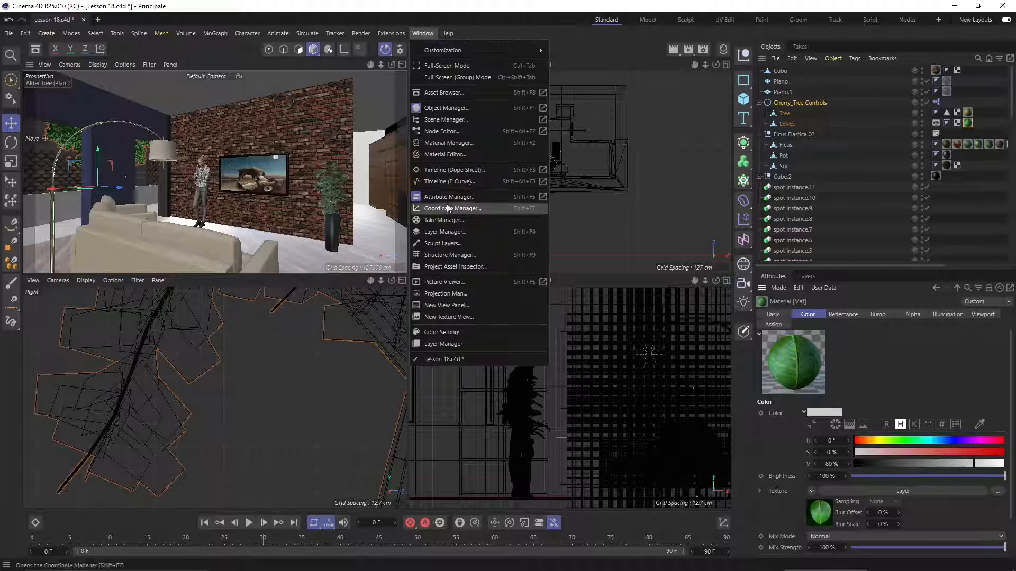
pyautogui.click(448, 154)
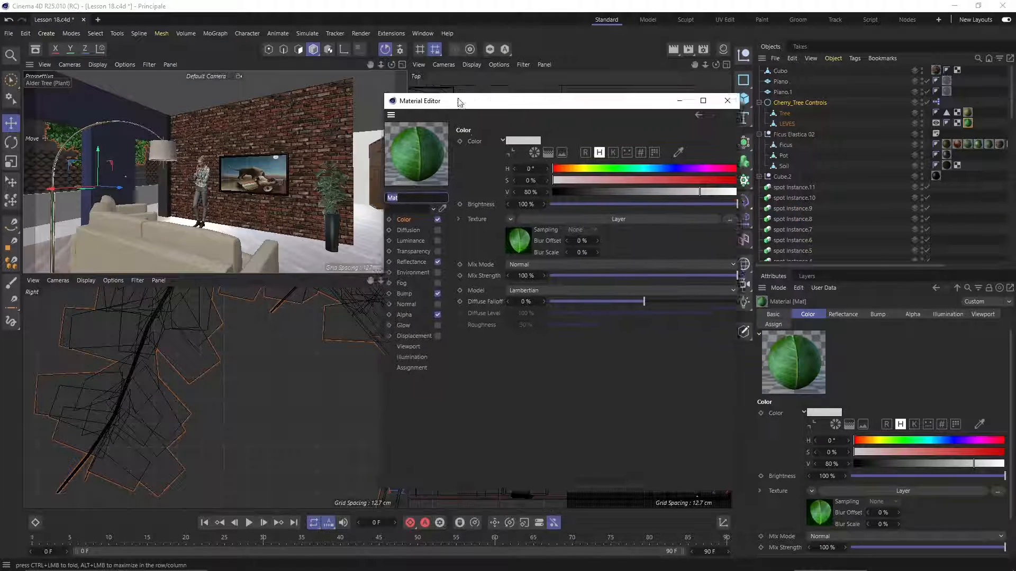
pyautogui.moveTo(459, 102); pyautogui.dragTo(454, 97)
pyautogui.click(398, 310)
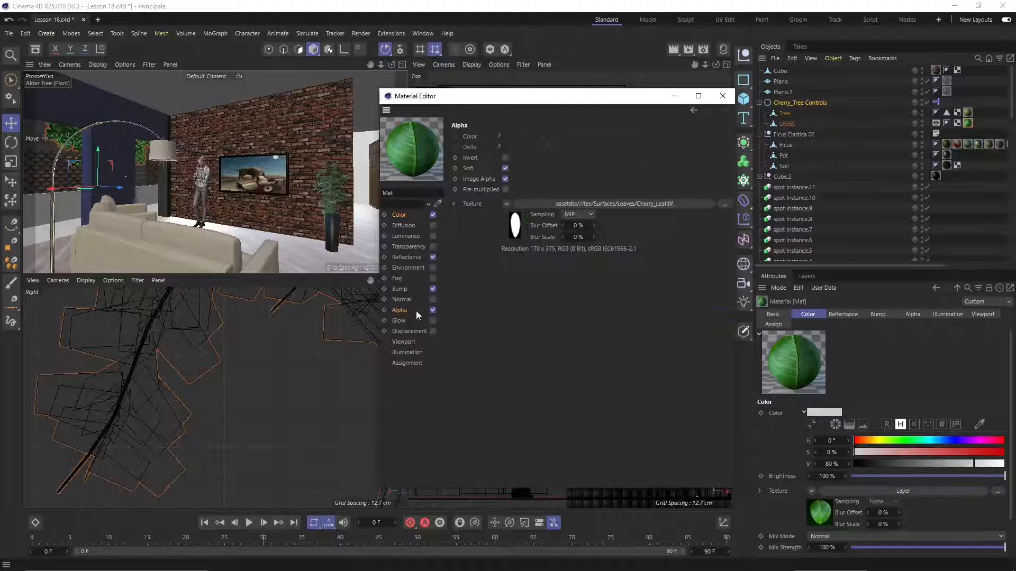
pyautogui.click(517, 227)
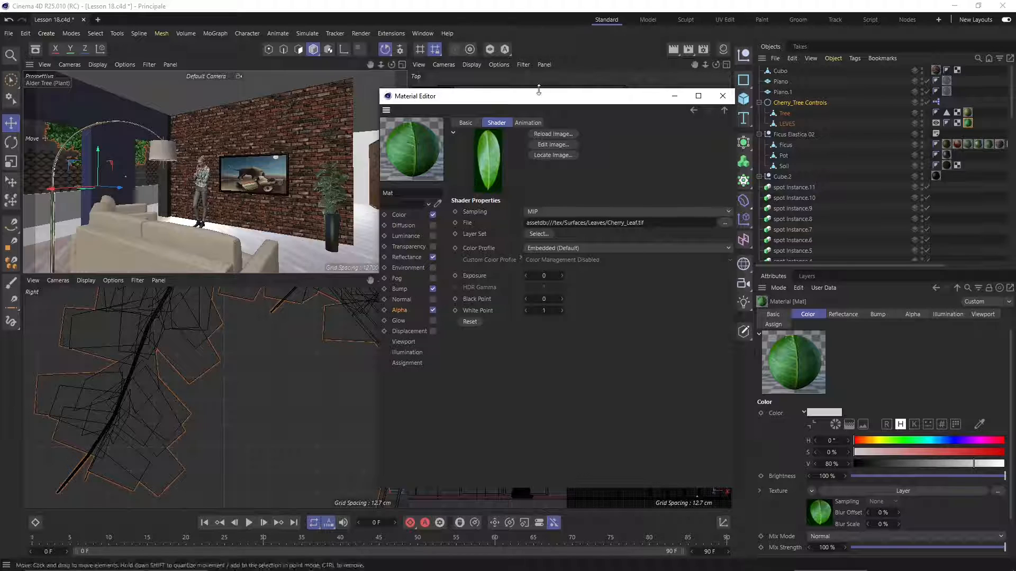
pyautogui.click(411, 215)
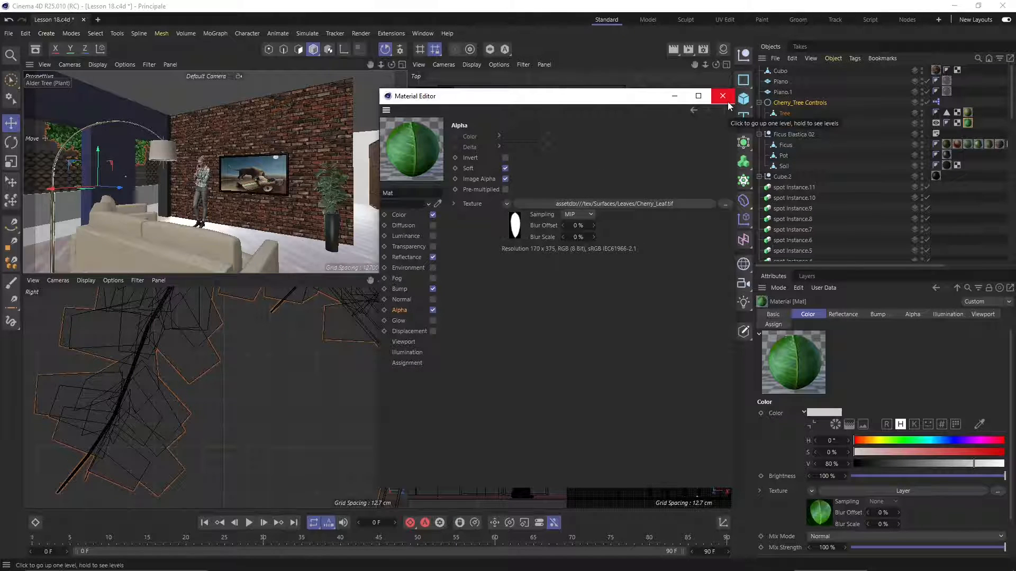
# Step: Disable the leaf material's Alpha channel and examine the cherry tree's leaves up close in the perspective view
pyautogui.click(432, 311)
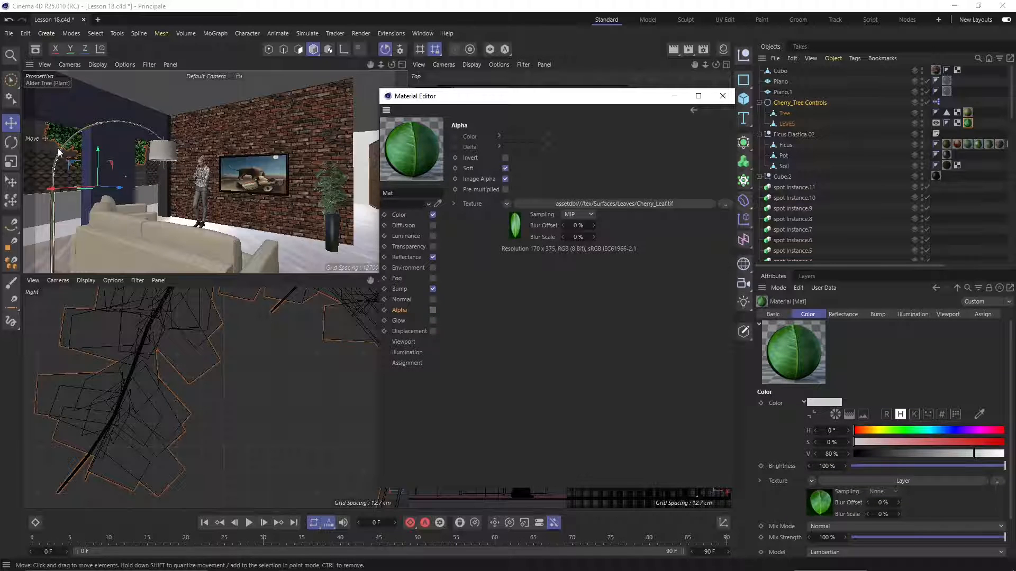
pyautogui.press('o')
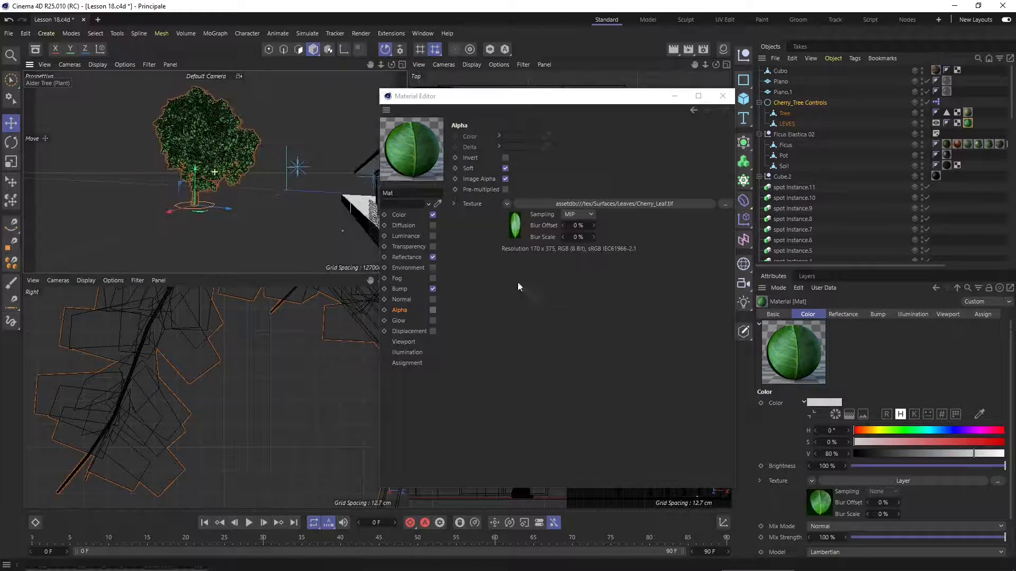
pyautogui.scroll(5, 202, 207)
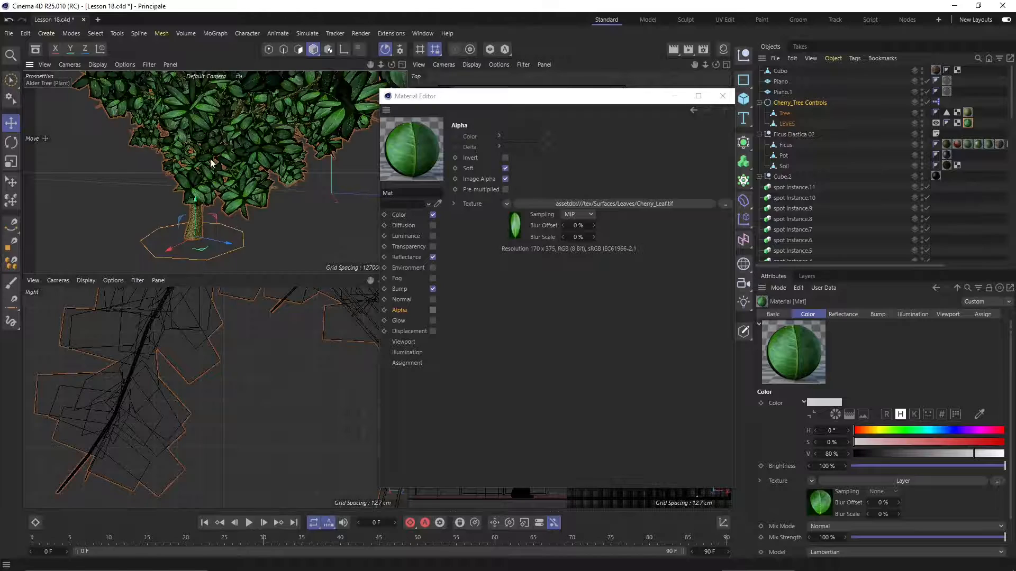
pyautogui.scroll(6, 211, 162)
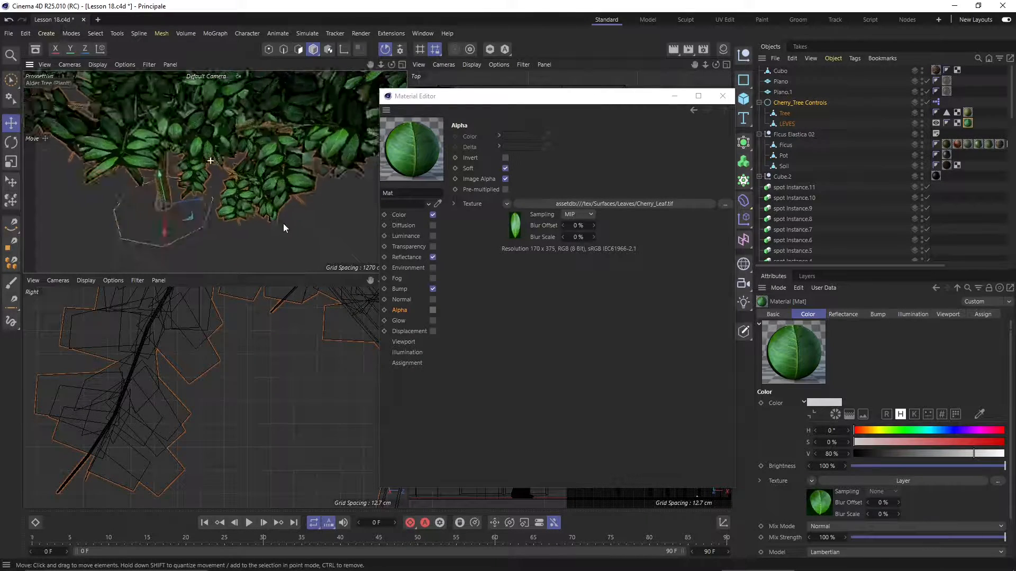
pyautogui.keyDown('alt'); pyautogui.moveTo(283, 228); pyautogui.dragTo(180, 159); pyautogui.keyUp('alt')
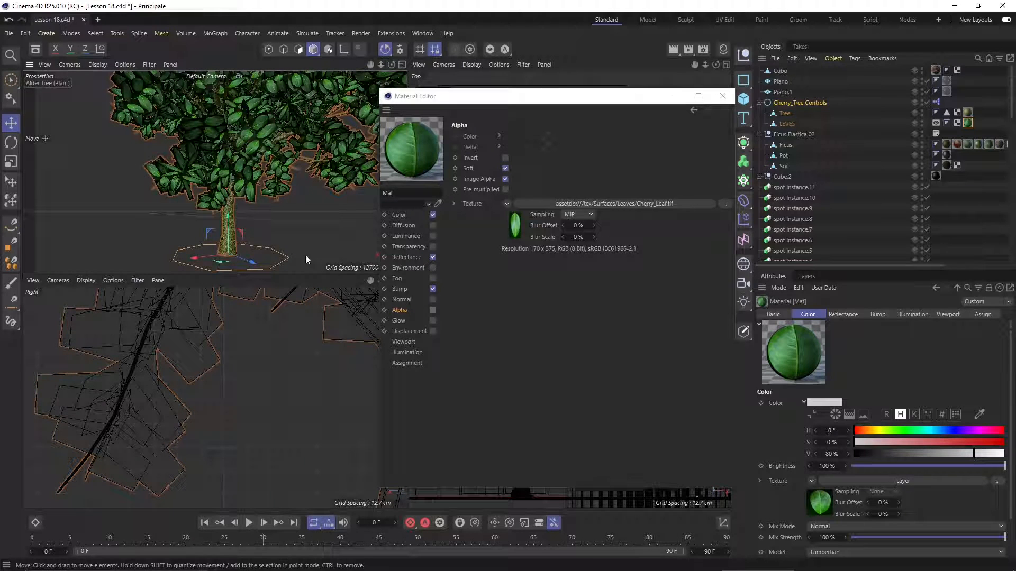
# Step: Re-enable the leaf material's Alpha channel, view the cherry tree's leaves and clear the selection
pyautogui.click(432, 310)
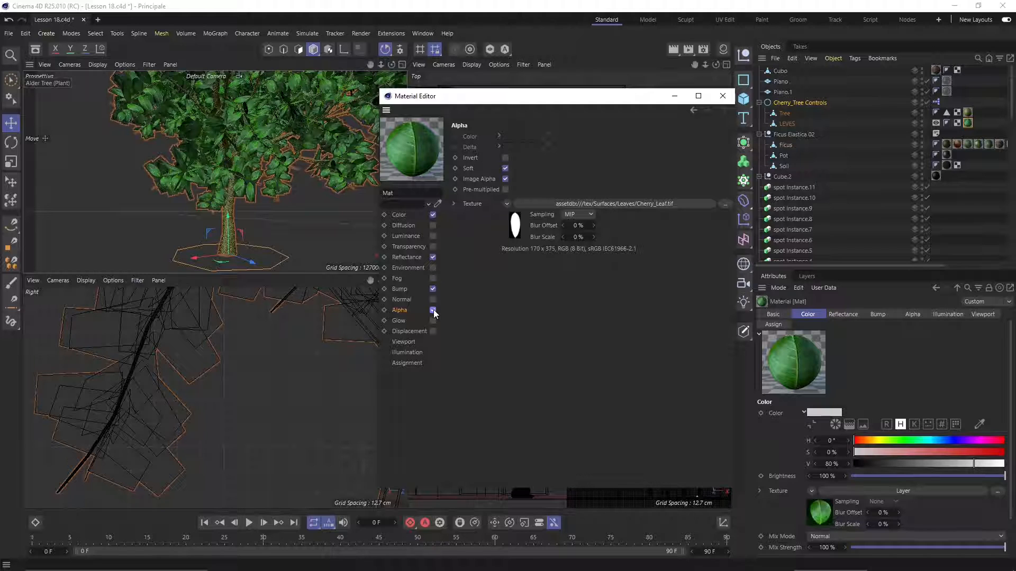
pyautogui.keyDown('alt'); pyautogui.moveTo(343, 186); pyautogui.dragTo(249, 189); pyautogui.keyUp('alt')
pyautogui.click(282, 222)
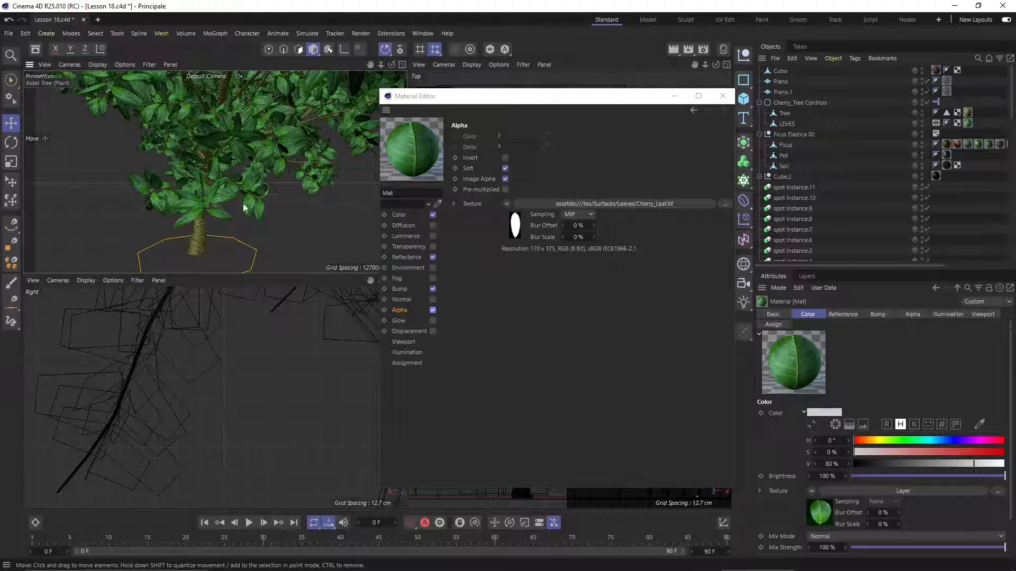
# Step: Bring the outside of the house into view and select the perforated lattice plane Piano in front of the window opening
pyautogui.scroll(-10, 258, 211)
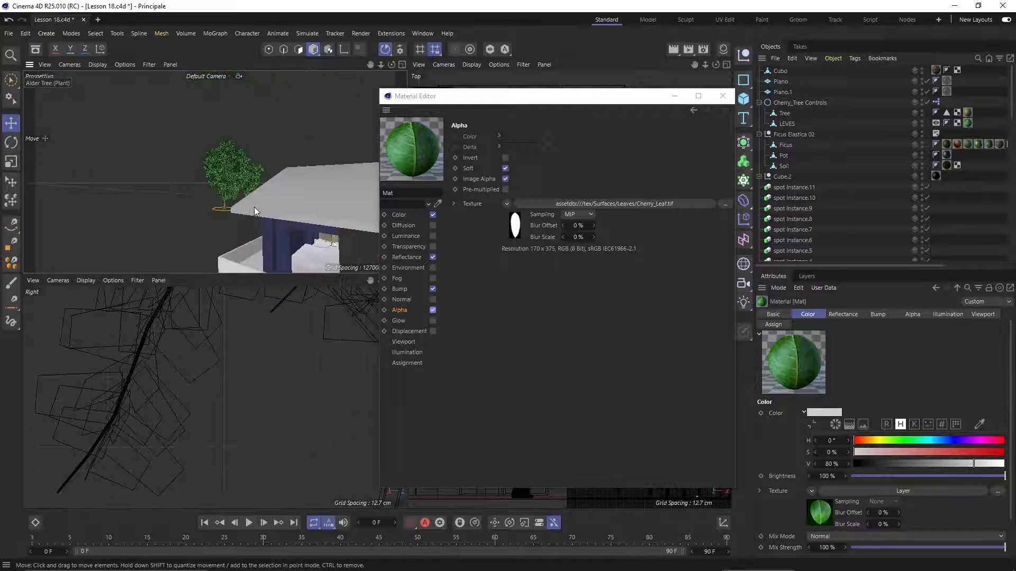
pyautogui.keyDown('alt'); pyautogui.moveTo(254, 207); pyautogui.dragTo(334, 161, button='right'); pyautogui.keyUp('alt')
pyautogui.keyDown('alt'); pyautogui.moveTo(214, 171); pyautogui.dragTo(290, 167); pyautogui.keyUp('alt')
pyautogui.click(259, 170)
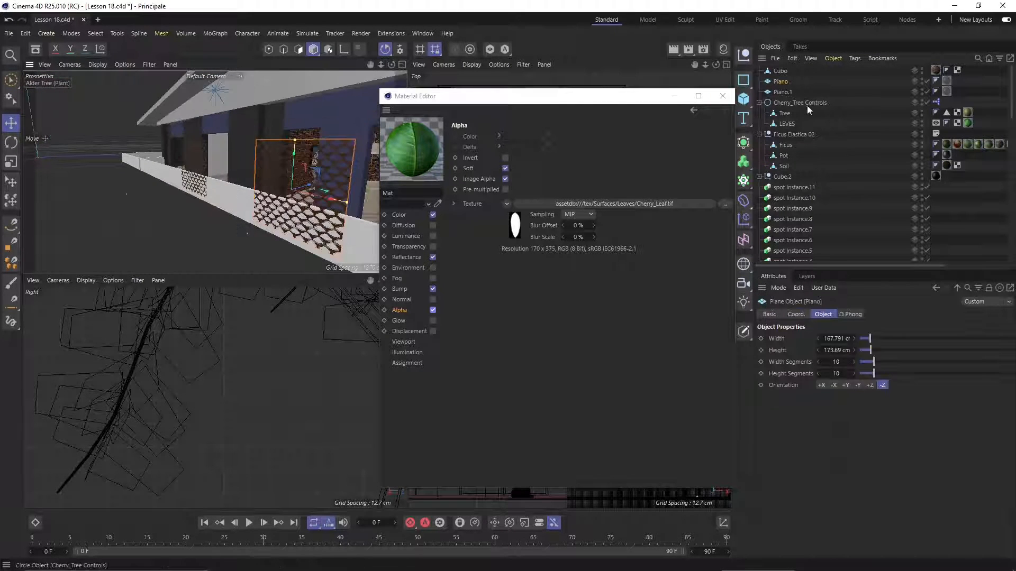
pyautogui.click(46, 32)
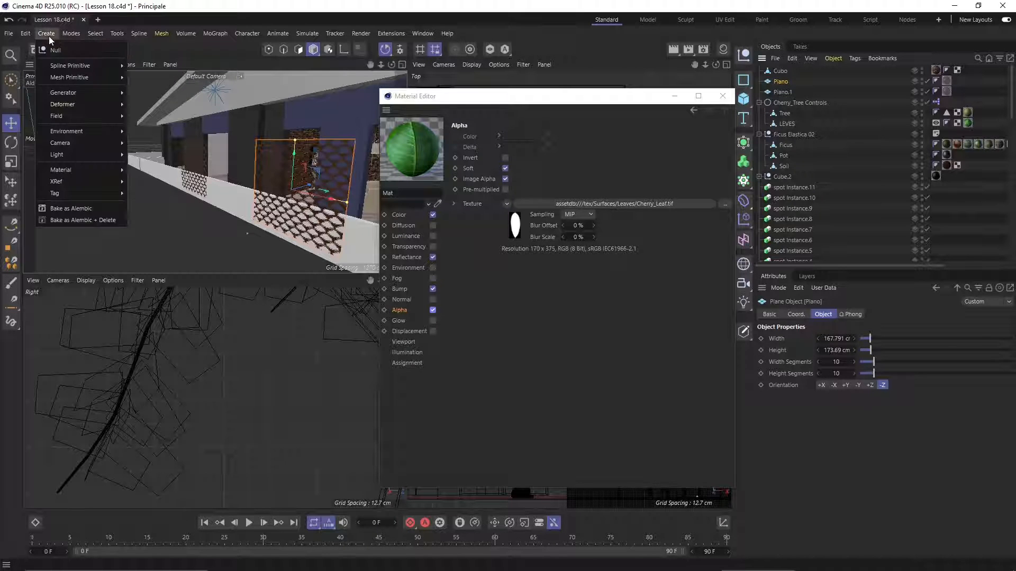
pyautogui.moveTo(57, 77)
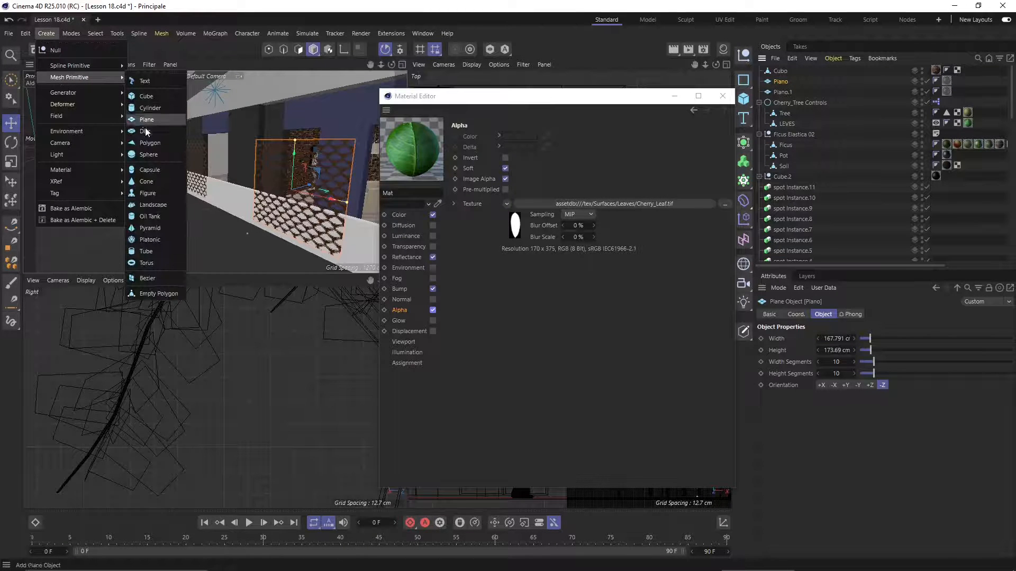
pyautogui.click(200, 265)
# Step: Examine the perforated lattice plane from outside the house and close the Material Editor
pyautogui.keyDown('alt'); pyautogui.moveTo(220, 262); pyautogui.dragTo(216, 133); pyautogui.keyUp('alt')
pyautogui.scroll(4, 217, 133)
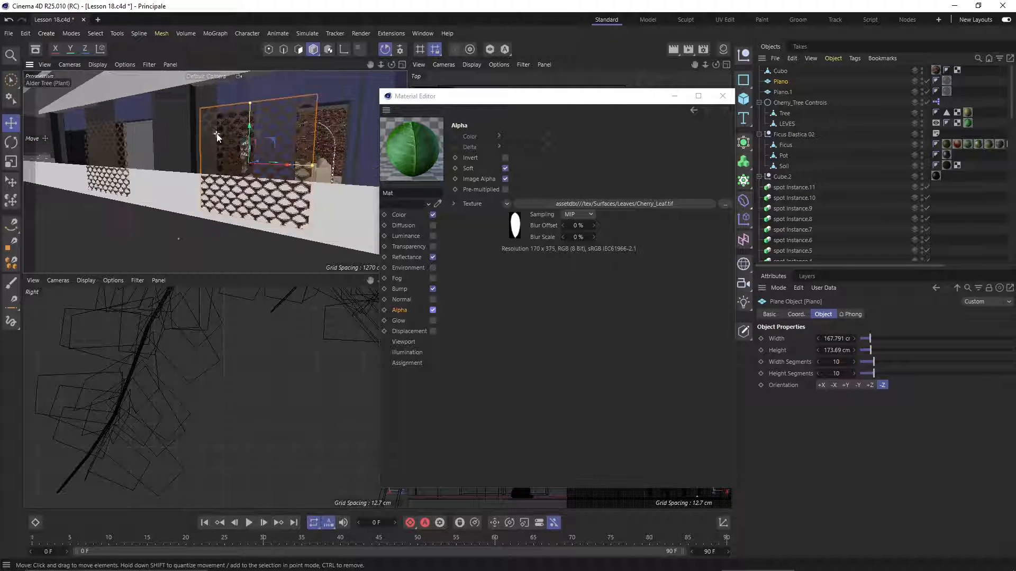
pyautogui.scroll(-2, 241, 150)
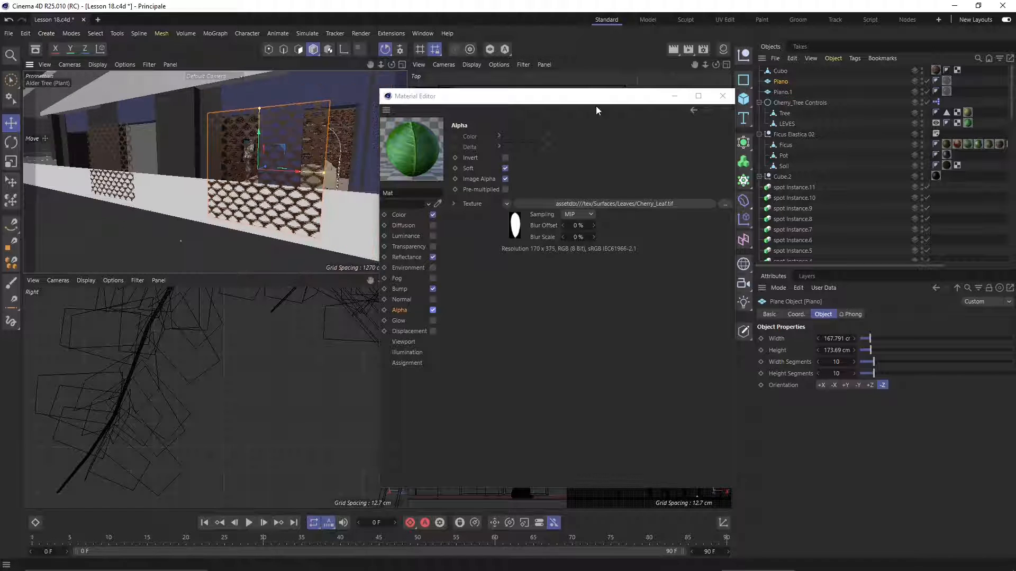
pyautogui.click(722, 96)
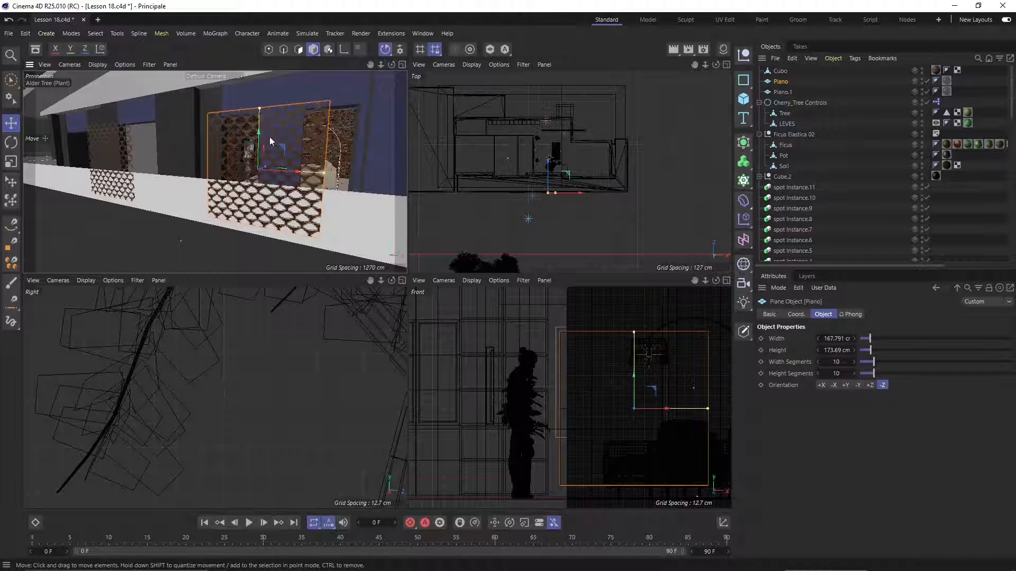
pyautogui.keyDown('alt'); pyautogui.moveTo(269, 139); pyautogui.dragTo(277, 140); pyautogui.keyUp('alt')
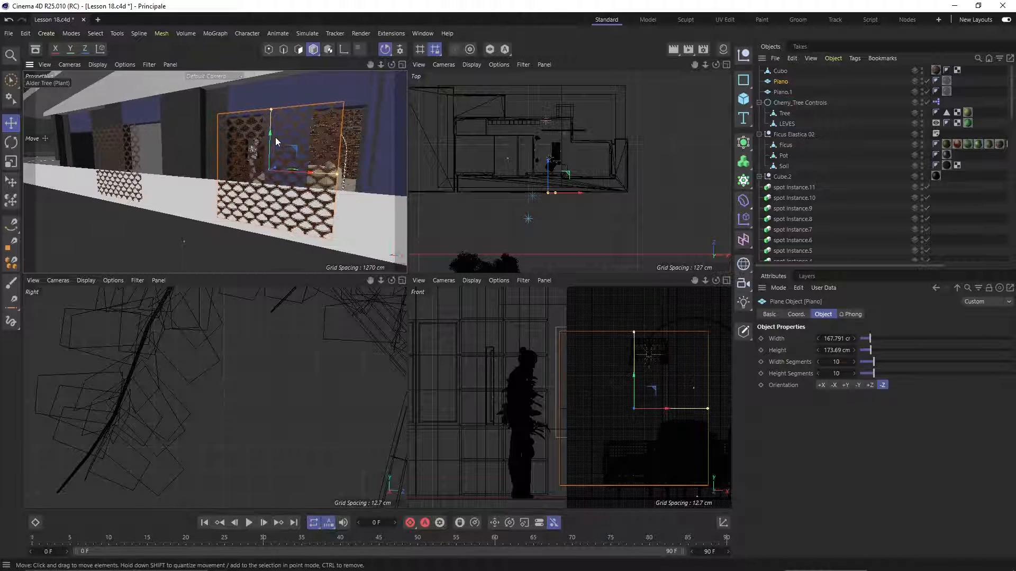
# Step: Delete the Oak Alpha material tag from the Piano plane and view the bare panel
pyautogui.click(946, 92)
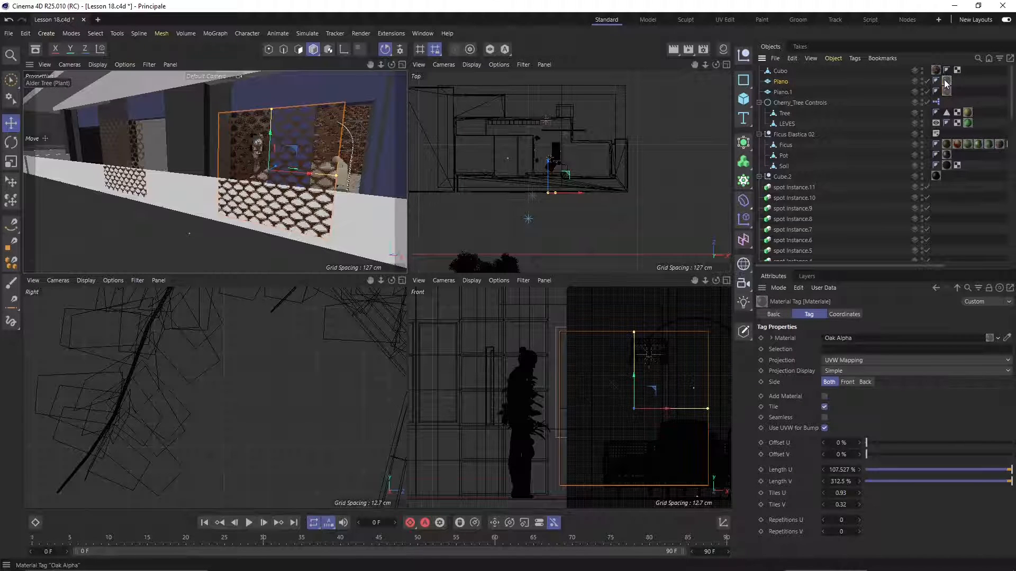
pyautogui.press('Delete')
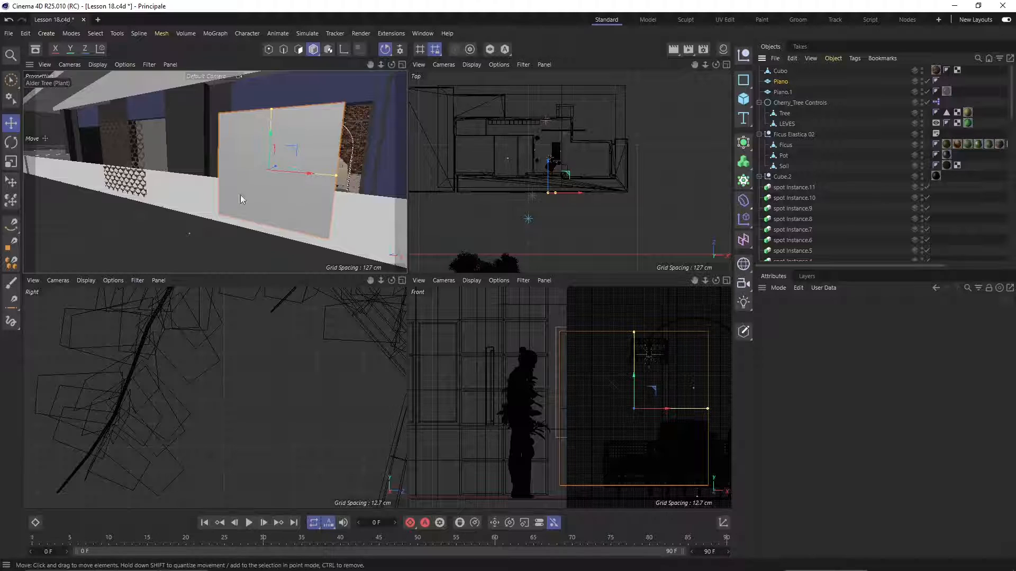
pyautogui.keyDown('alt'); pyautogui.moveTo(175, 209); pyautogui.dragTo(177, 185); pyautogui.keyUp('alt')
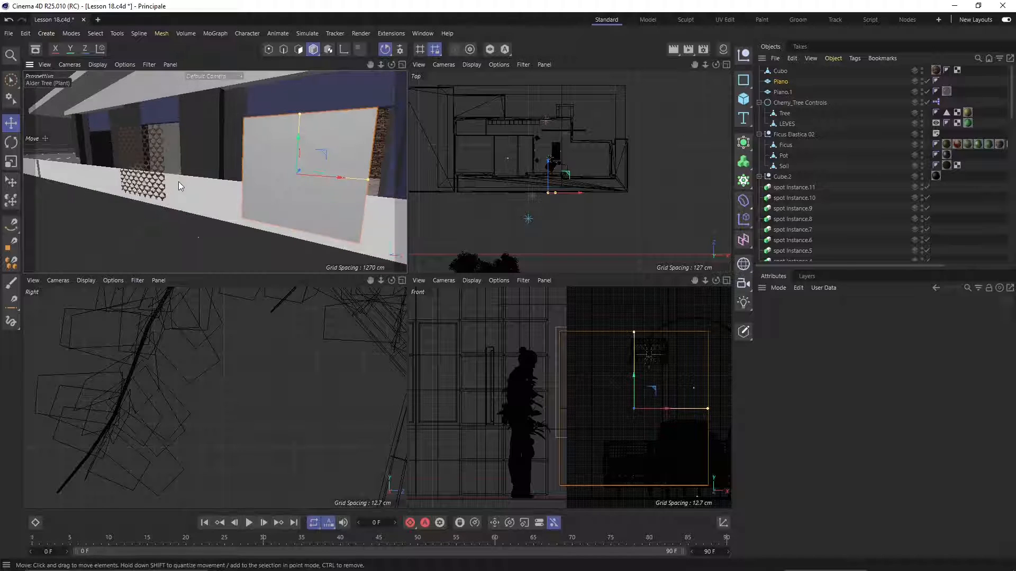
# Step: Open the Asset Browser's materials, clear the plant search and show the Metal category
pyautogui.click(35, 49)
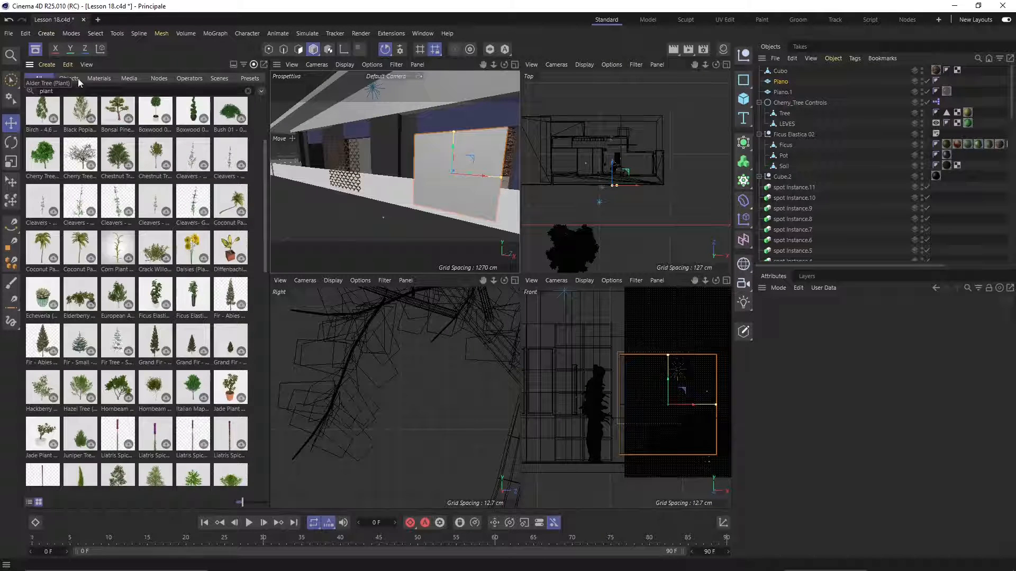
pyautogui.click(91, 79)
pyautogui.click(87, 91)
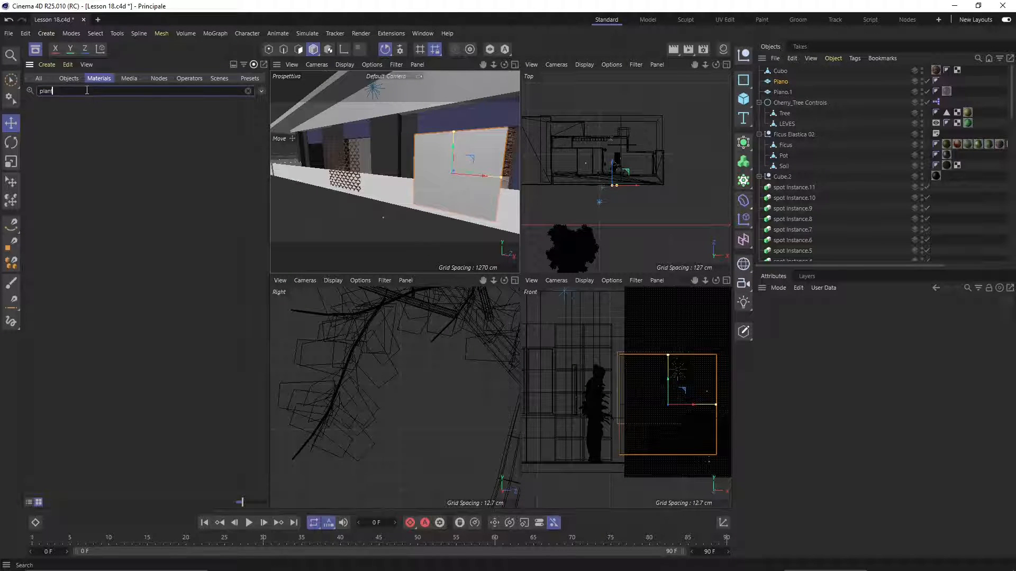
pyautogui.press('BackSpace')
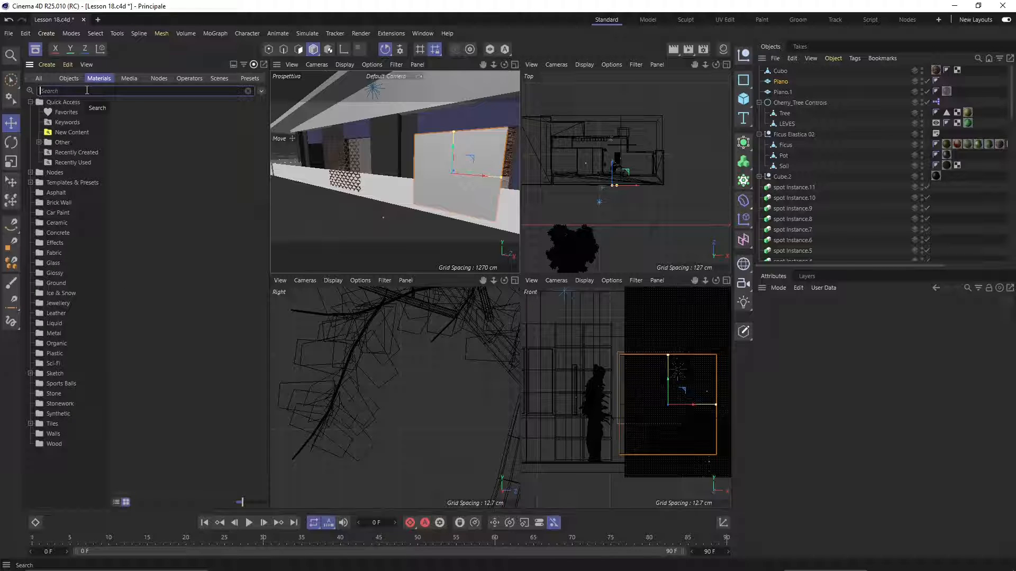
pyautogui.click(60, 334)
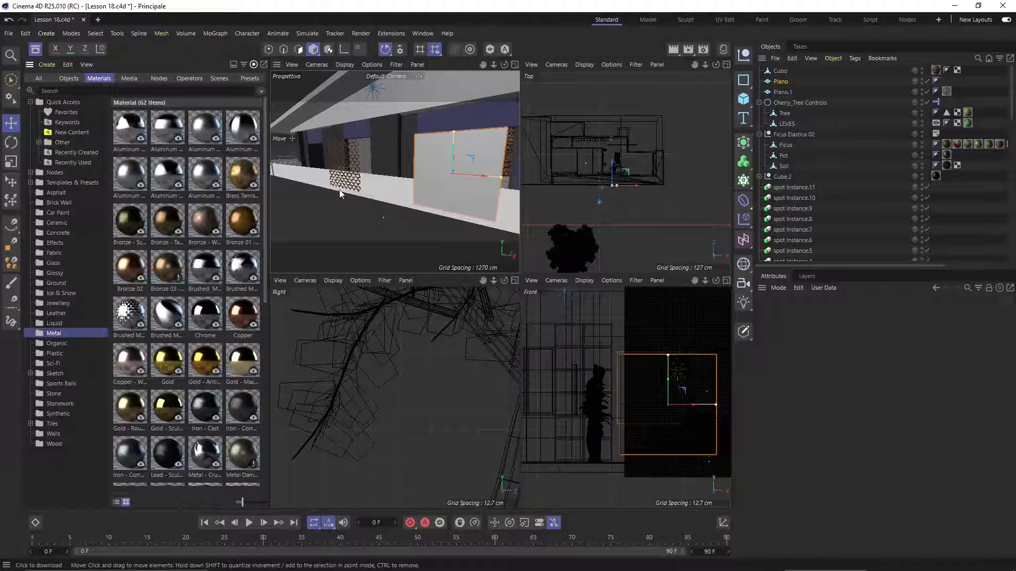
# Step: Apply the Metal Grid material from the Metal category to the bare Piano plane in front of the window
pyautogui.scroll(-3, 162, 273)
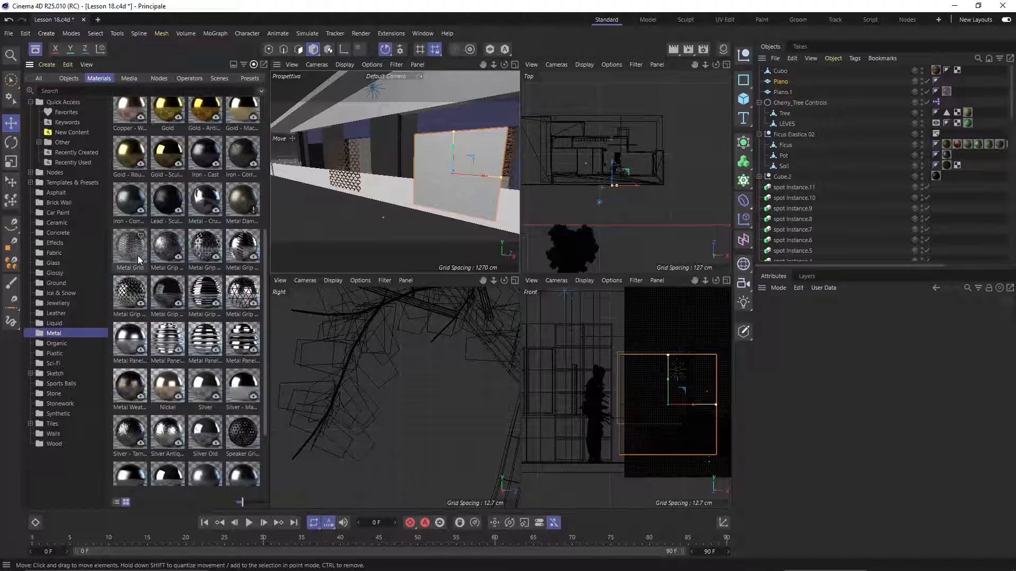
pyautogui.moveTo(130, 254); pyautogui.dragTo(281, 228)
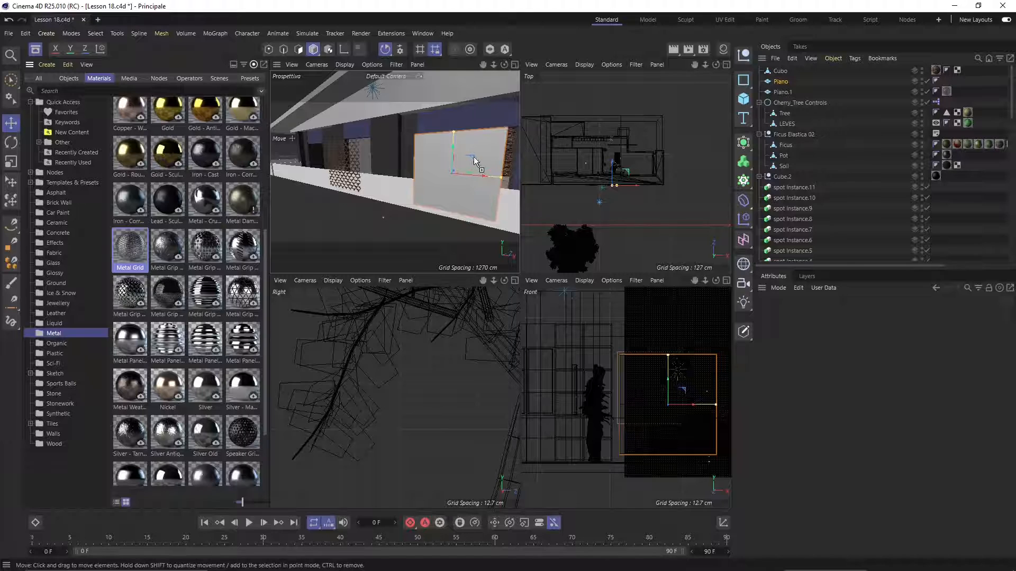
pyautogui.moveTo(475, 161); pyautogui.dragTo(474, 162)
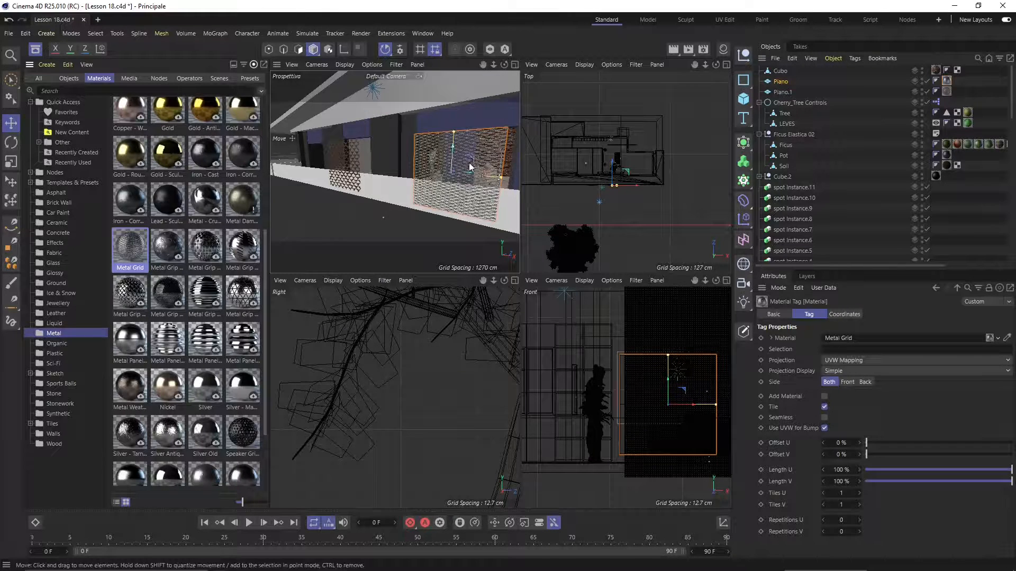
# Step: Examine the Metal Grid openings on the Piano plane up close and from several angles outside the house
pyautogui.scroll(5, 470, 162)
pyautogui.scroll(8, 406, 198)
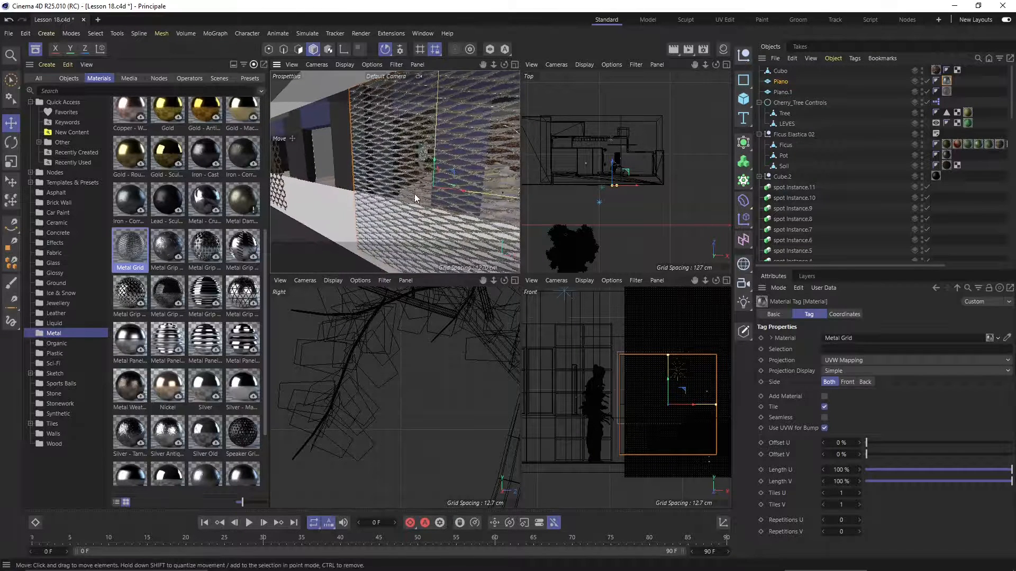
pyautogui.keyDown('alt'); pyautogui.moveTo(405, 221); pyautogui.dragTo(408, 185); pyautogui.keyUp('alt')
pyautogui.scroll(3, 408, 188)
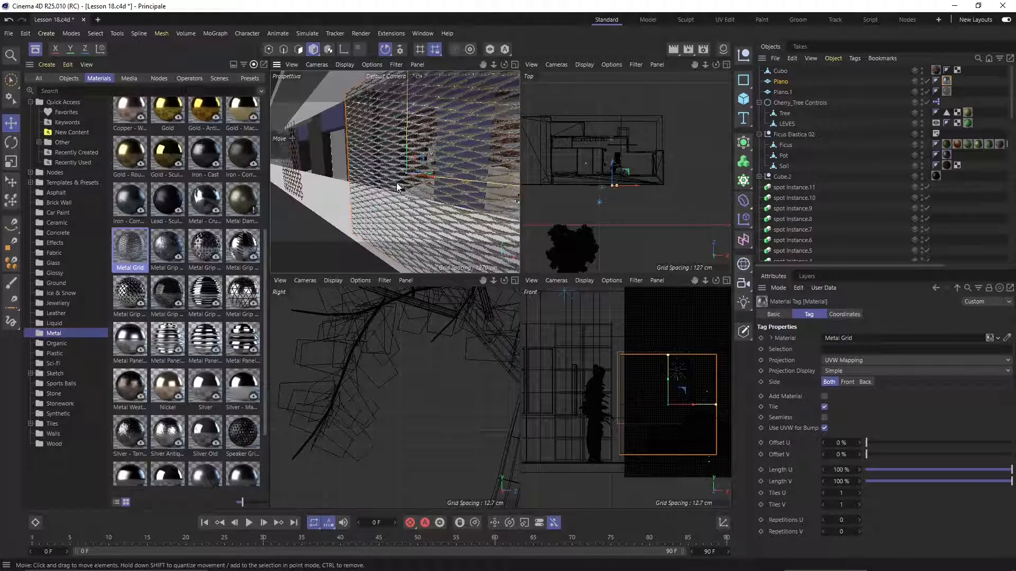
pyautogui.scroll(-3, 396, 183)
pyautogui.keyDown('alt'); pyautogui.moveTo(439, 145); pyautogui.dragTo(452, 168); pyautogui.keyUp('alt')
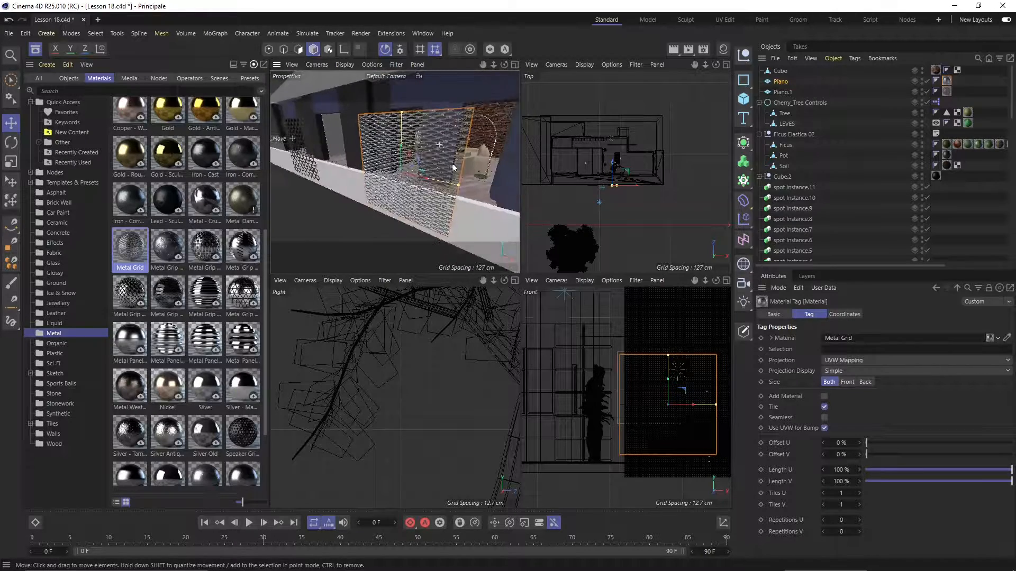
pyautogui.scroll(3, 392, 133)
pyautogui.scroll(-3, 391, 135)
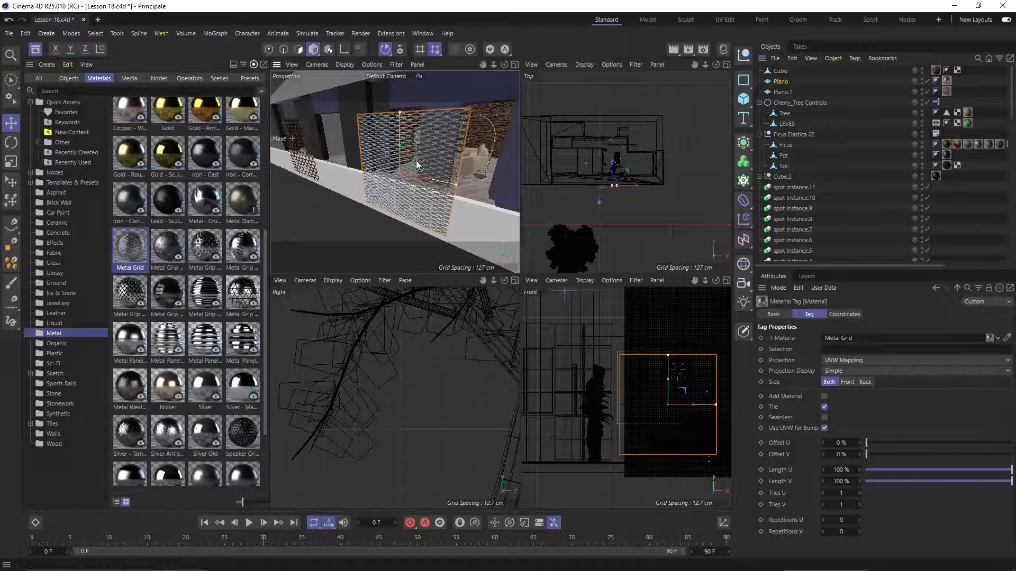
pyautogui.keyDown('alt'); pyautogui.moveTo(416, 165); pyautogui.dragTo(439, 165); pyautogui.keyUp('alt')
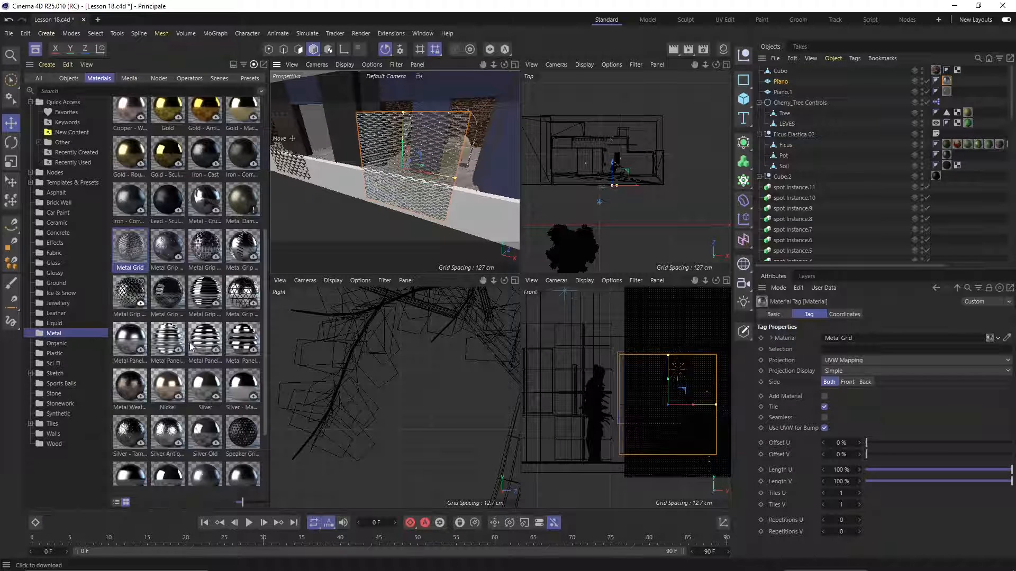
# Step: Apply the Speaker Grille material to the Piano plane and inspect its round perforations up close
pyautogui.scroll(-2, 170, 328)
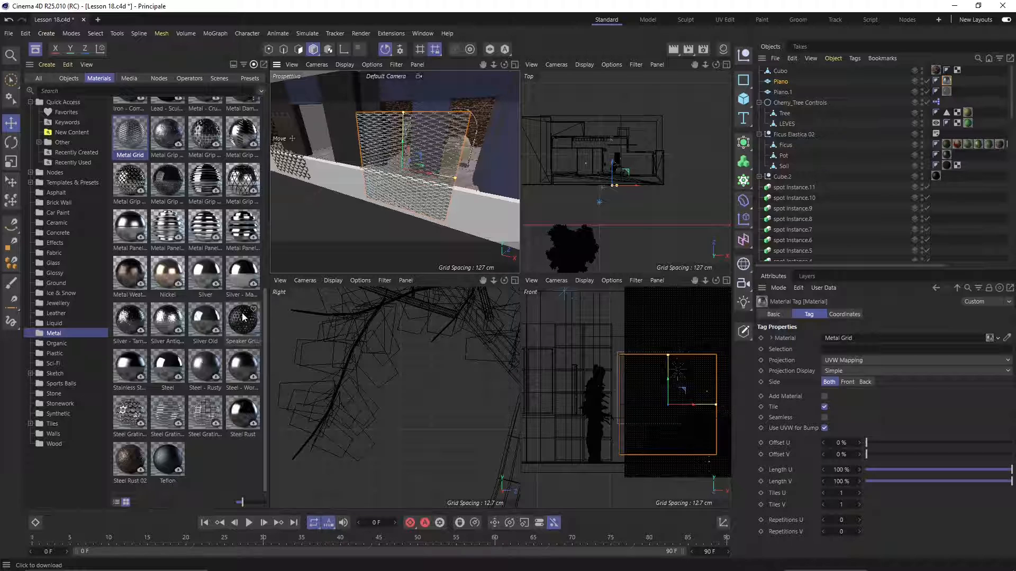
pyautogui.moveTo(243, 318); pyautogui.dragTo(446, 152)
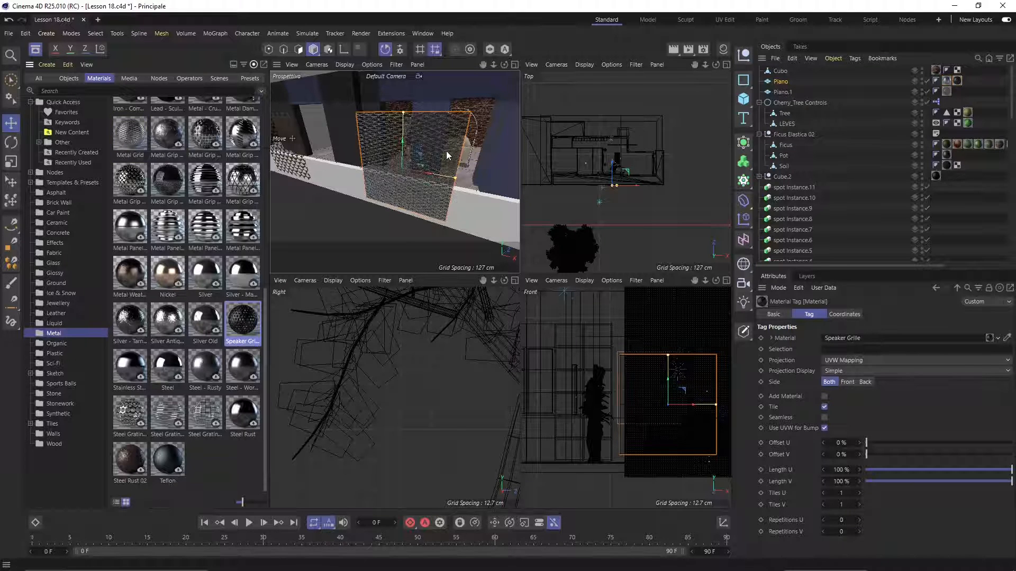
pyautogui.keyDown('alt'); pyautogui.moveTo(426, 199); pyautogui.dragTo(293, 204); pyautogui.keyUp('alt')
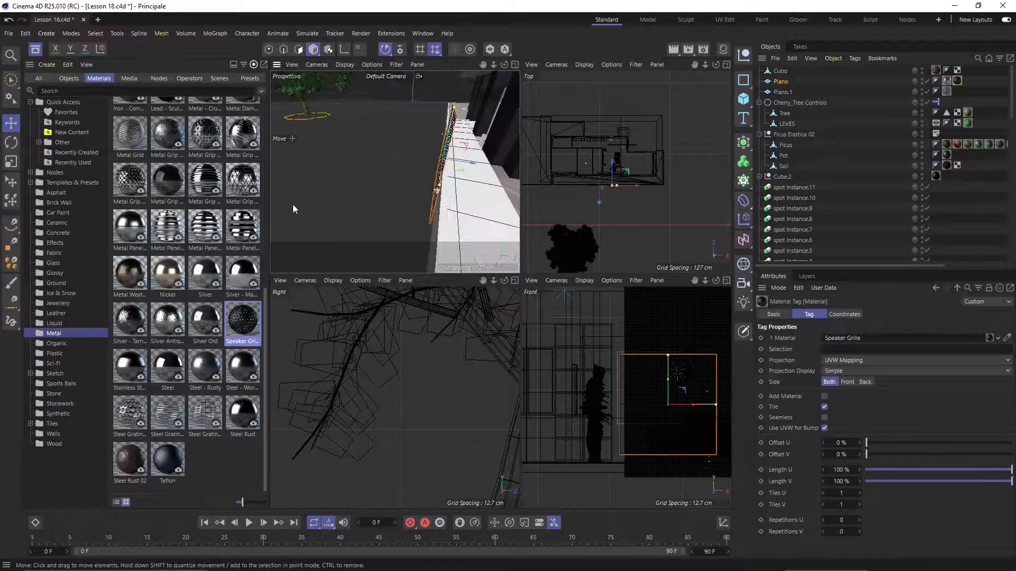
pyautogui.keyDown('alt'); pyautogui.moveTo(385, 187); pyautogui.dragTo(417, 166); pyautogui.keyUp('alt')
pyautogui.scroll(3, 385, 153)
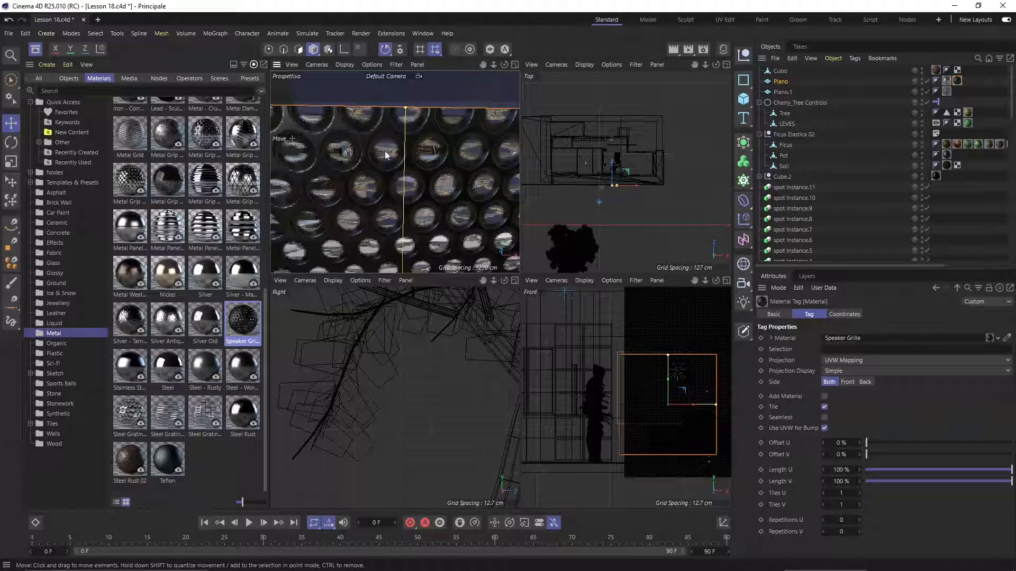